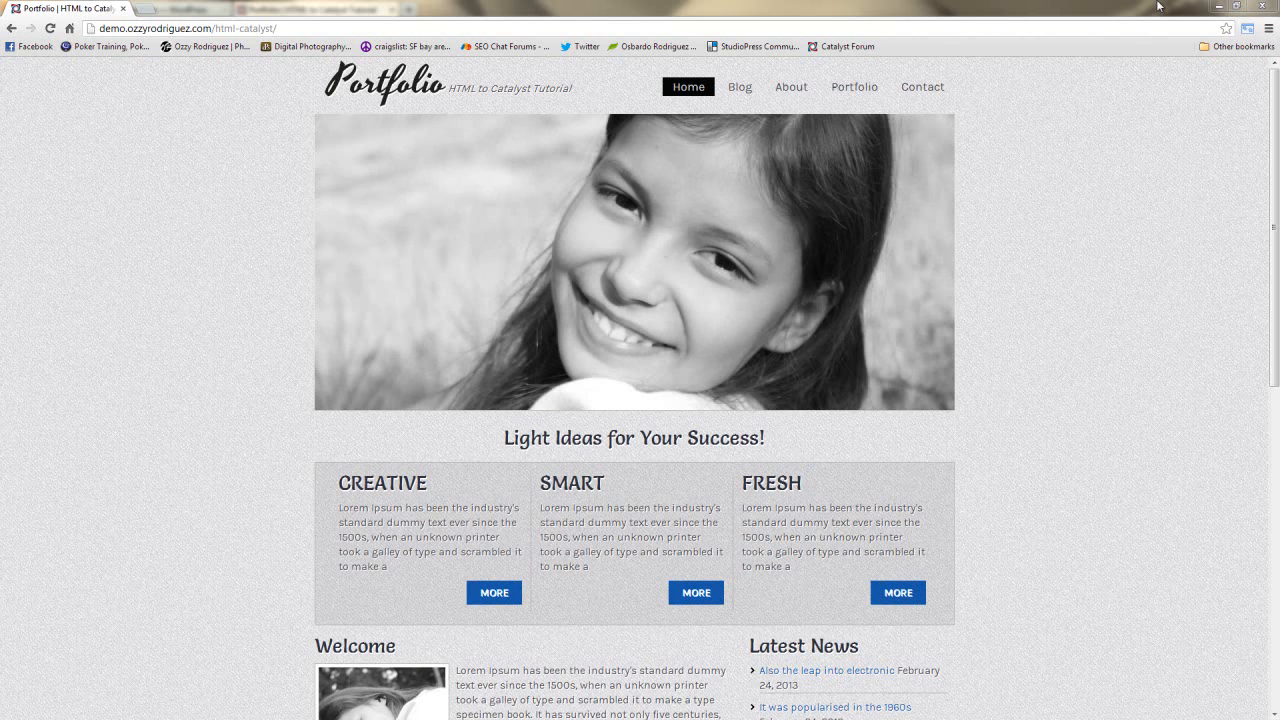
- Compare the styled HTML demo in Chrome with the bare WordPress site, leaving Firefox showing
left_click(1218, 6)
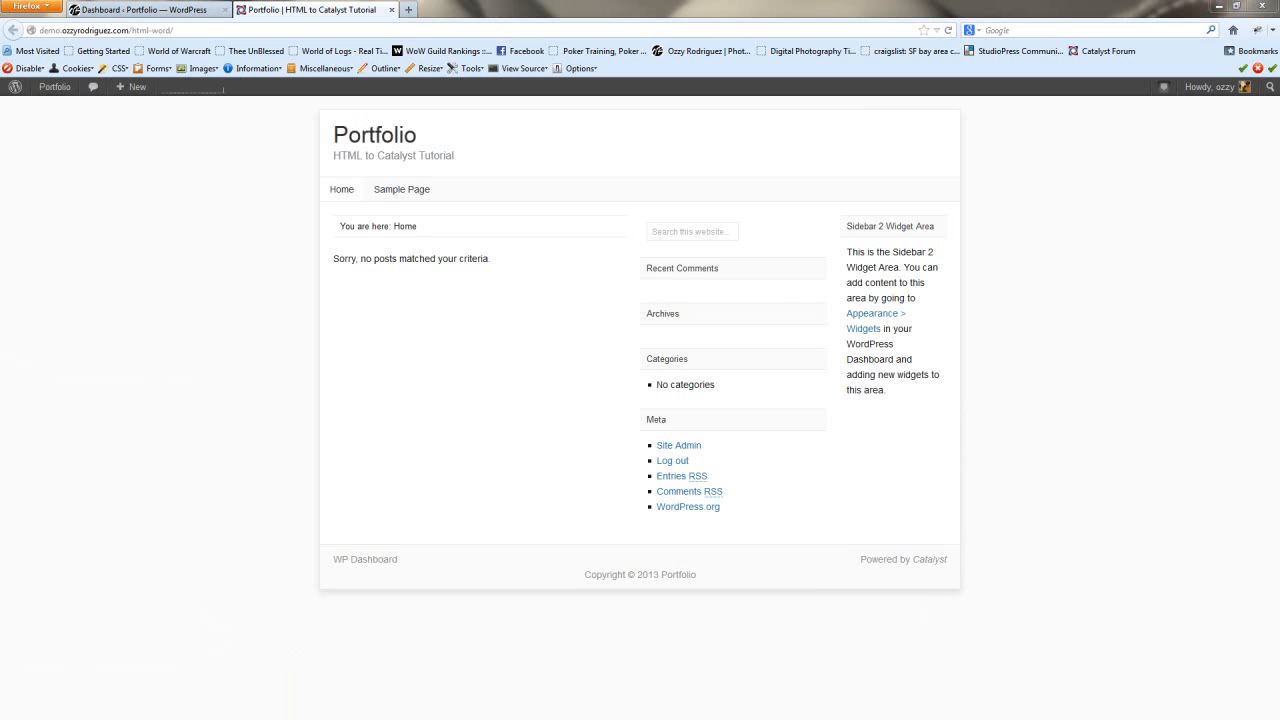
key("alt+Tab")
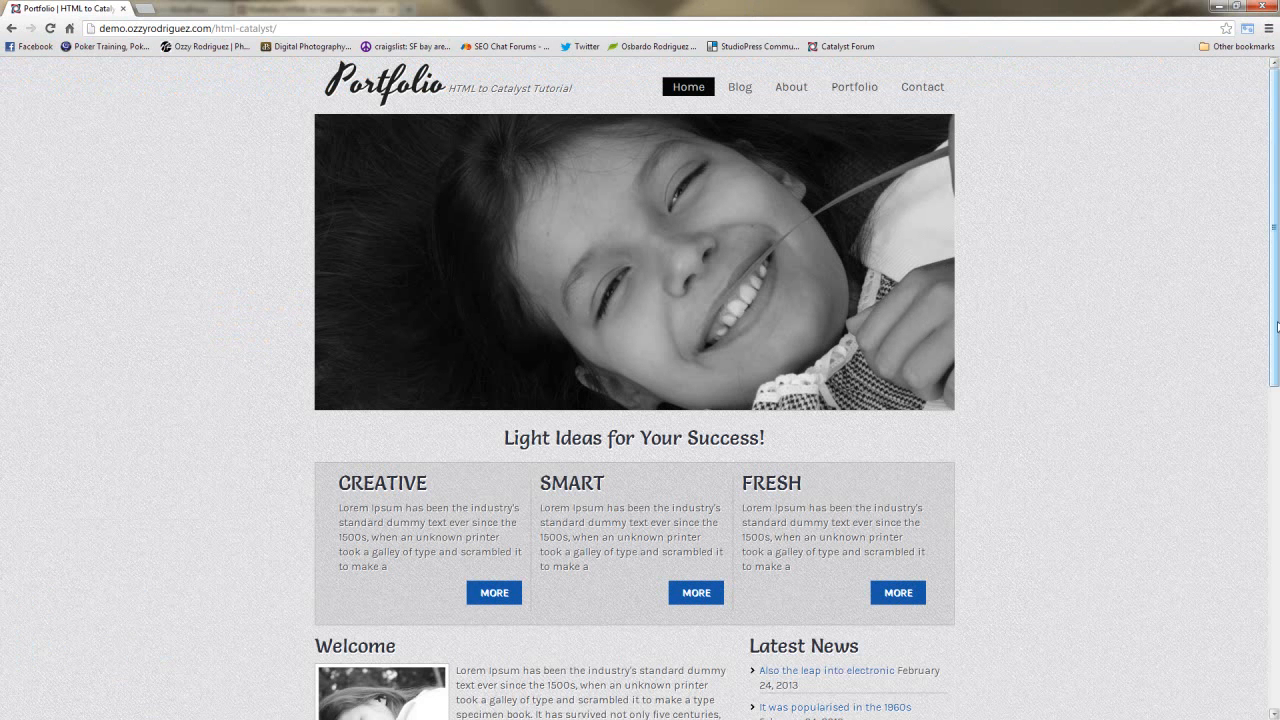
left_click(1218, 6)
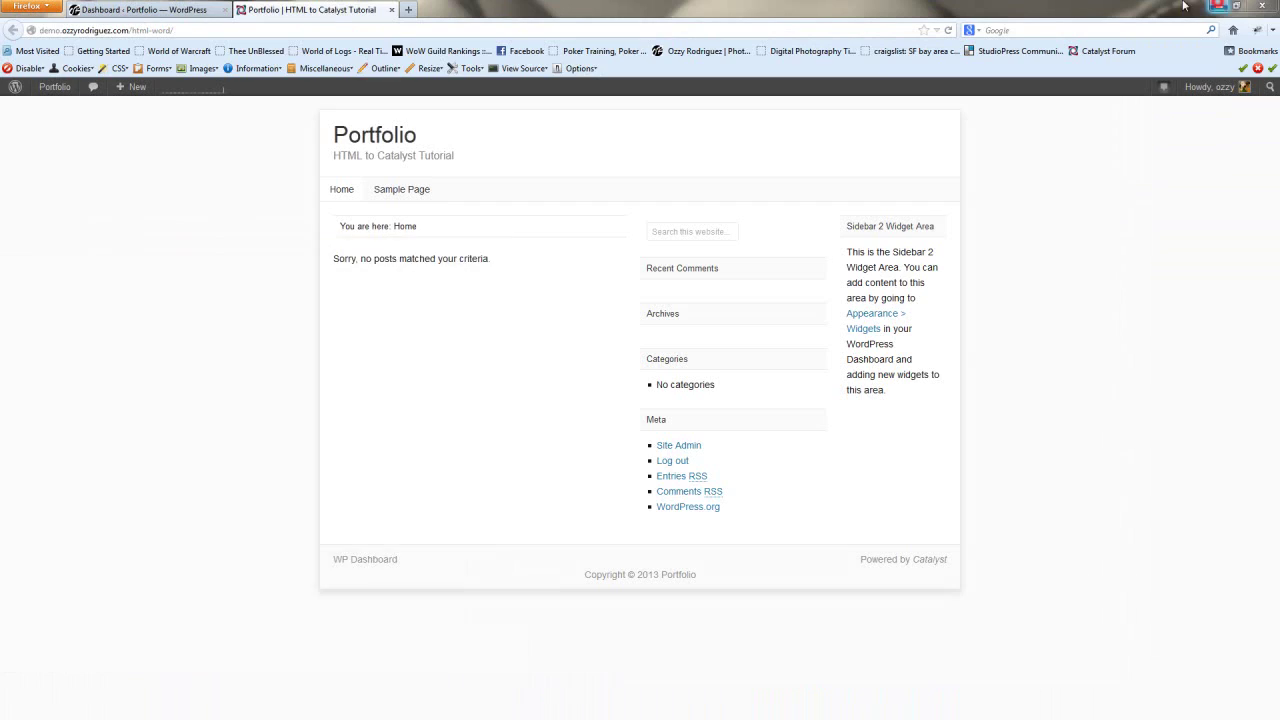
- In Catalyst Core Options, set Navbar 1 Type to Custom and save changes
left_click(143, 9)
mouse_move(68, 635)
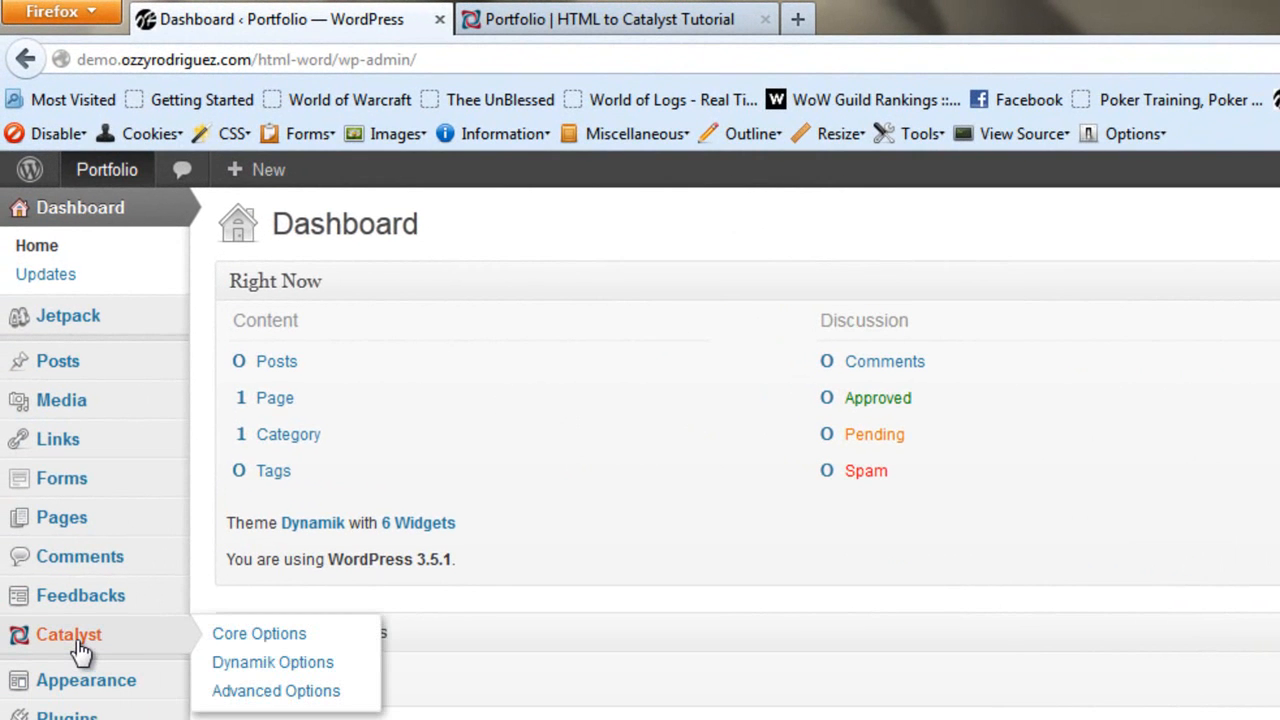
left_click(246, 640)
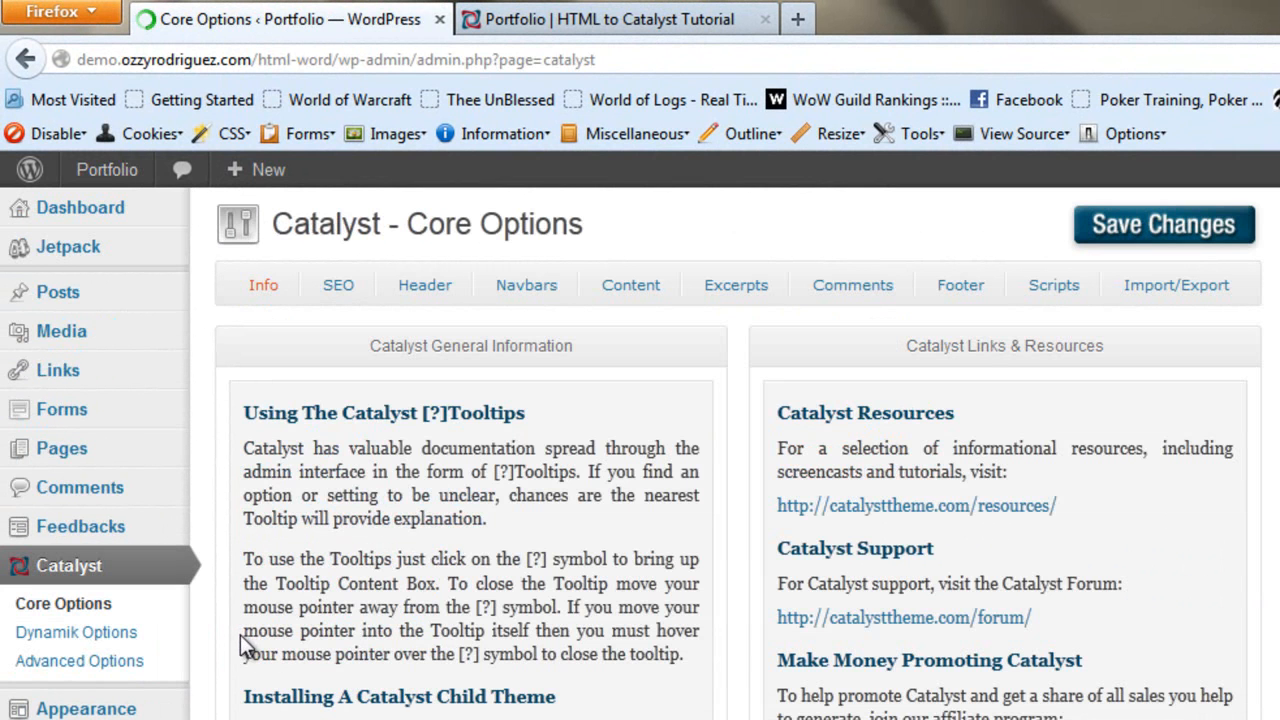
left_click(530, 288)
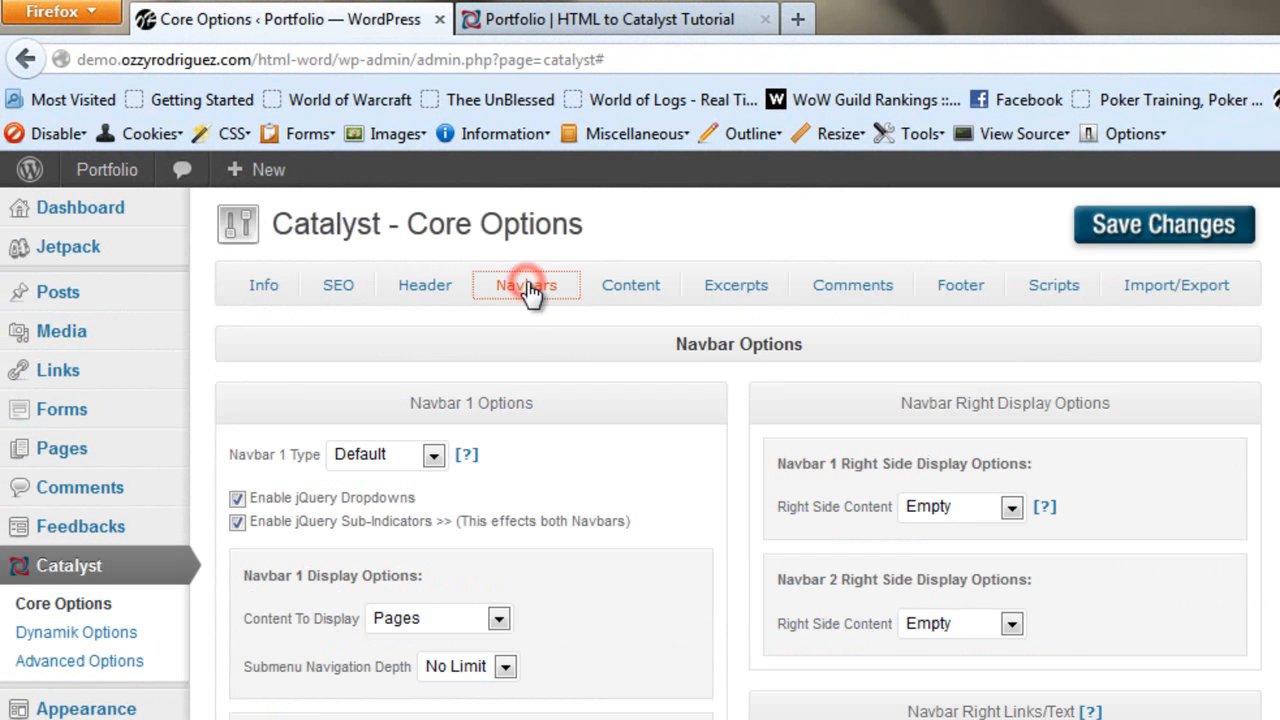
left_click(375, 455)
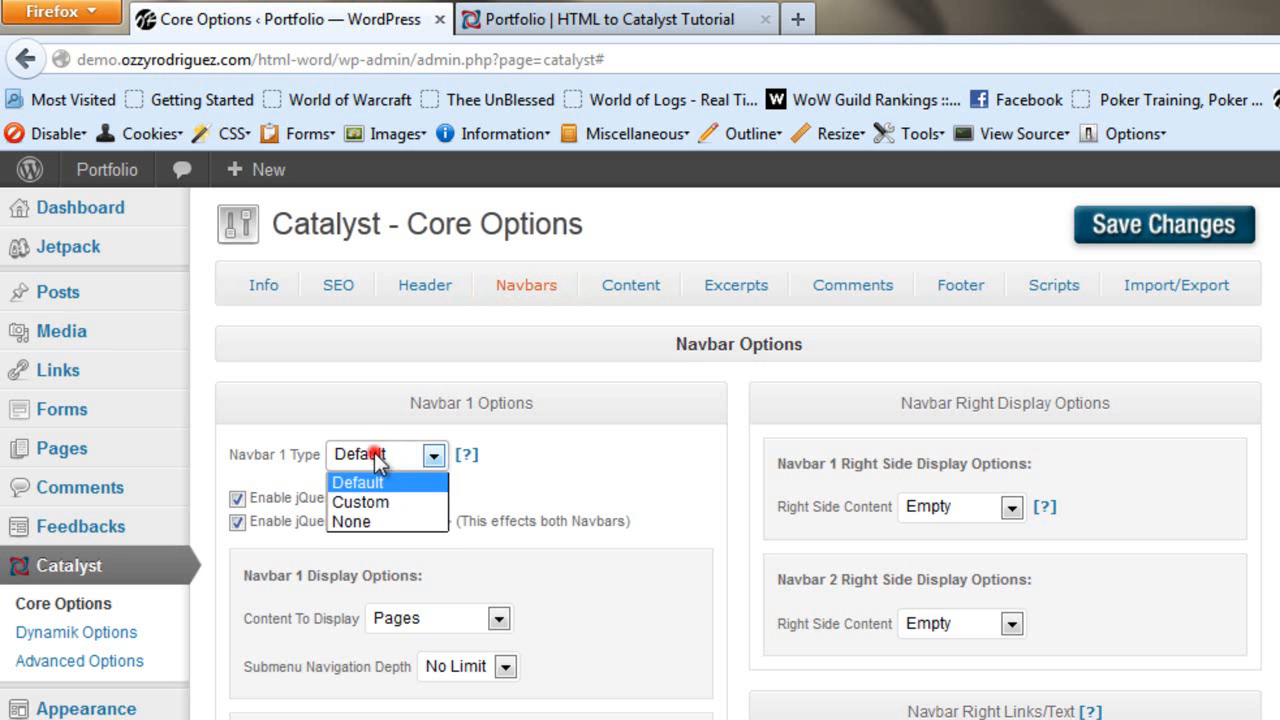
left_click(370, 497)
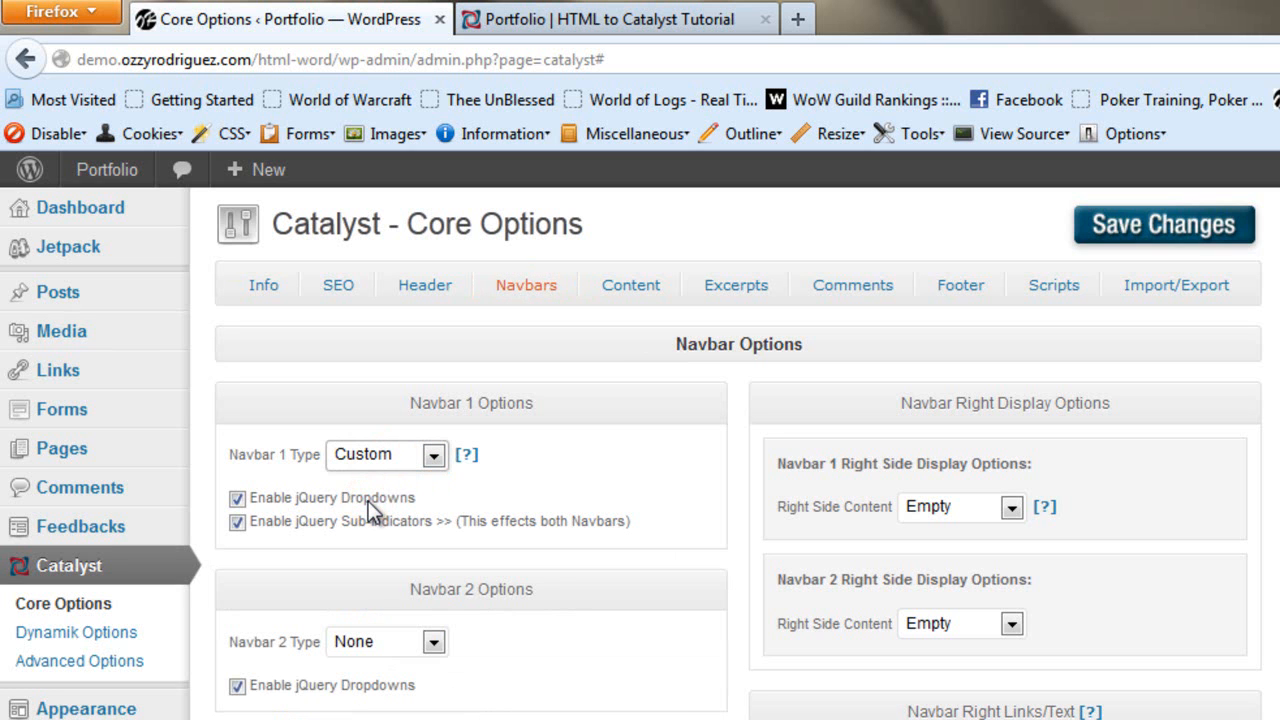
left_click(1195, 238)
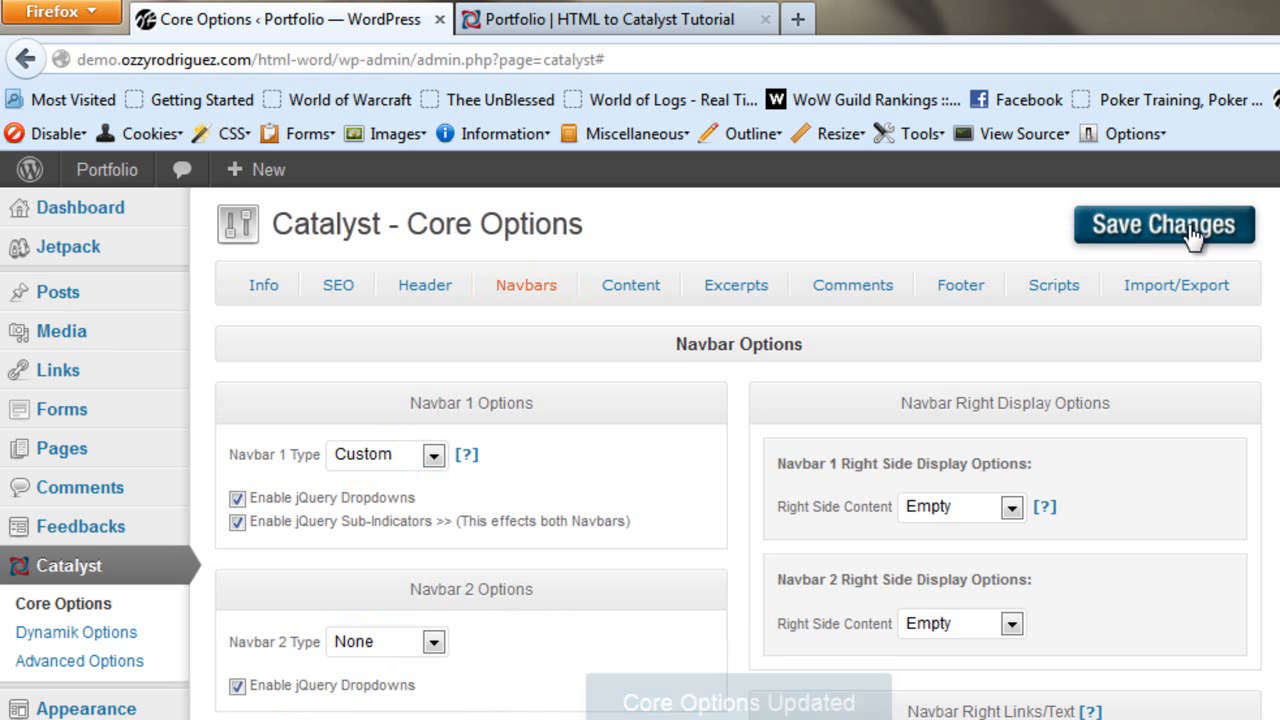
left_click(640, 288)
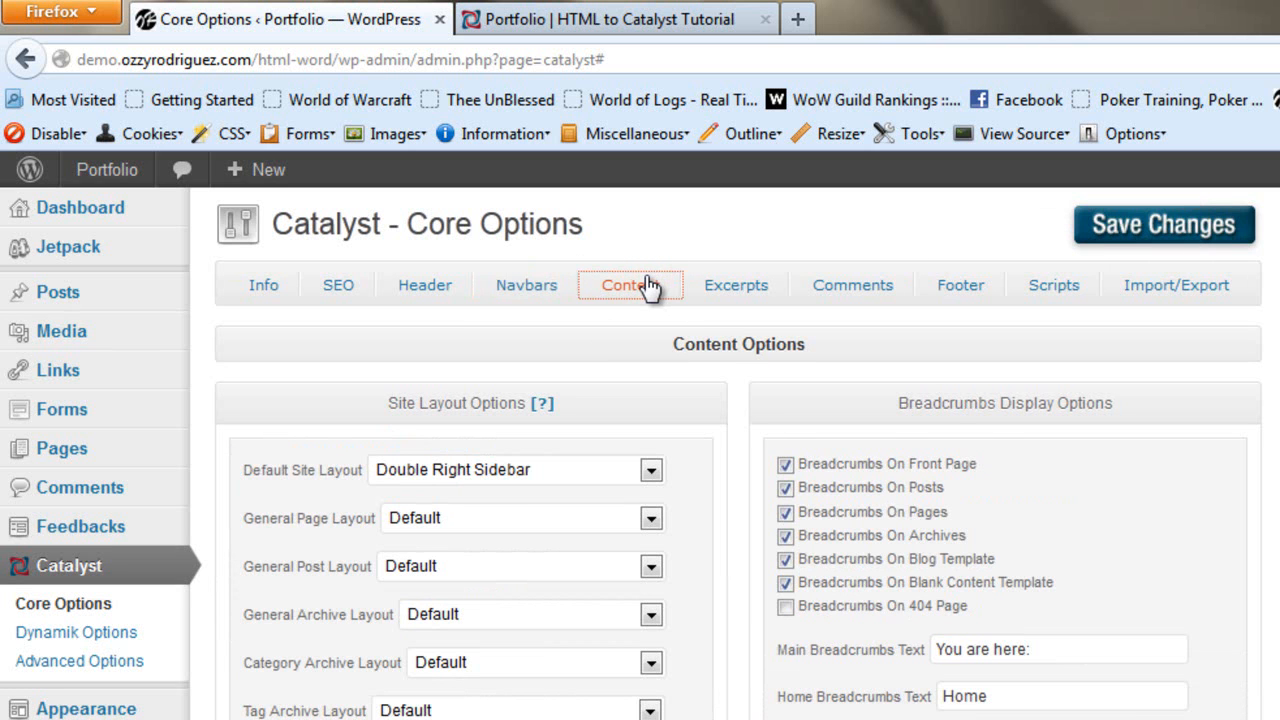
- Set the default site layout to Right Sidebar and clear every breadcrumb display checkbox
left_click(558, 466)
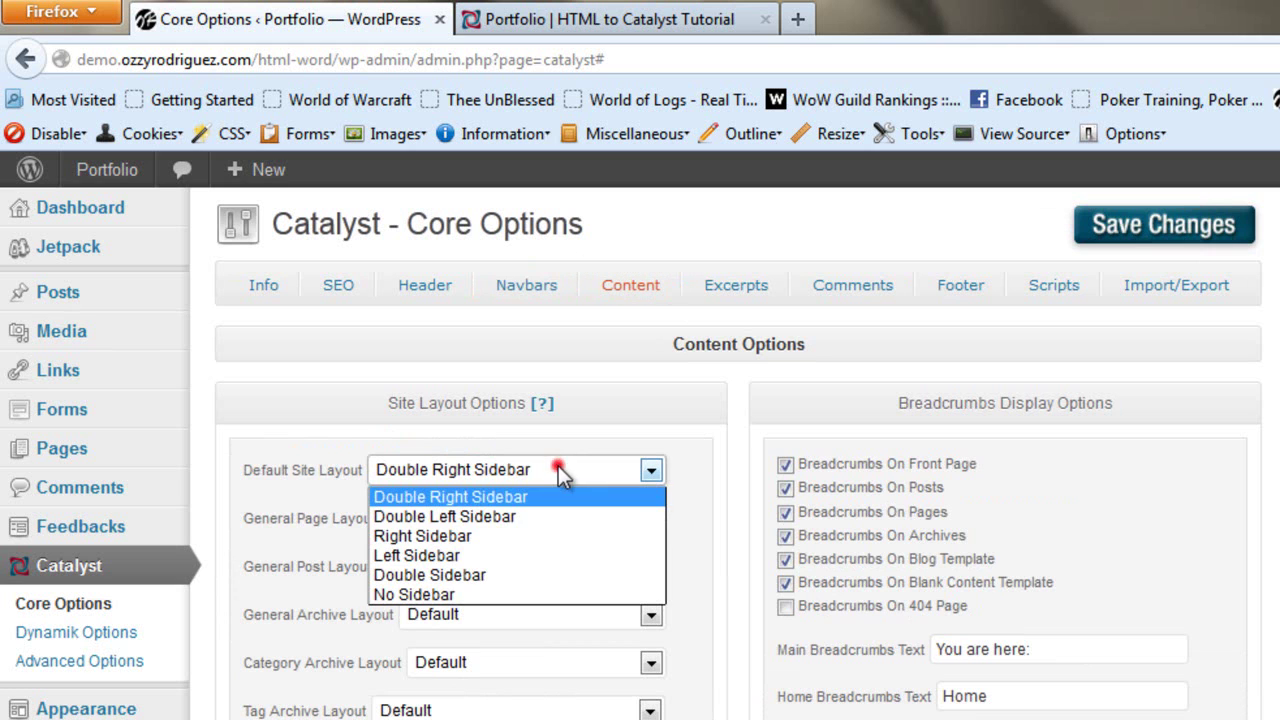
left_click(422, 536)
left_click(785, 464)
left_click(785, 487)
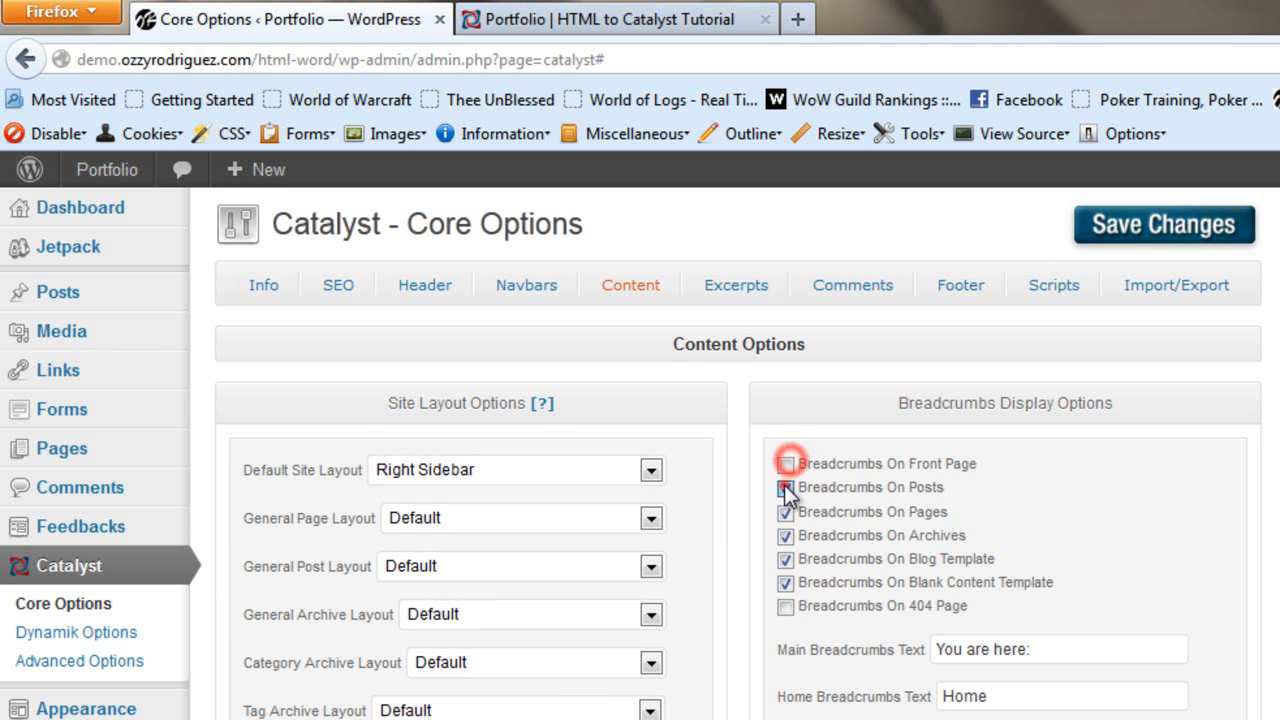
left_click(785, 511)
left_click(785, 535)
left_click(785, 558)
left_click(785, 558)
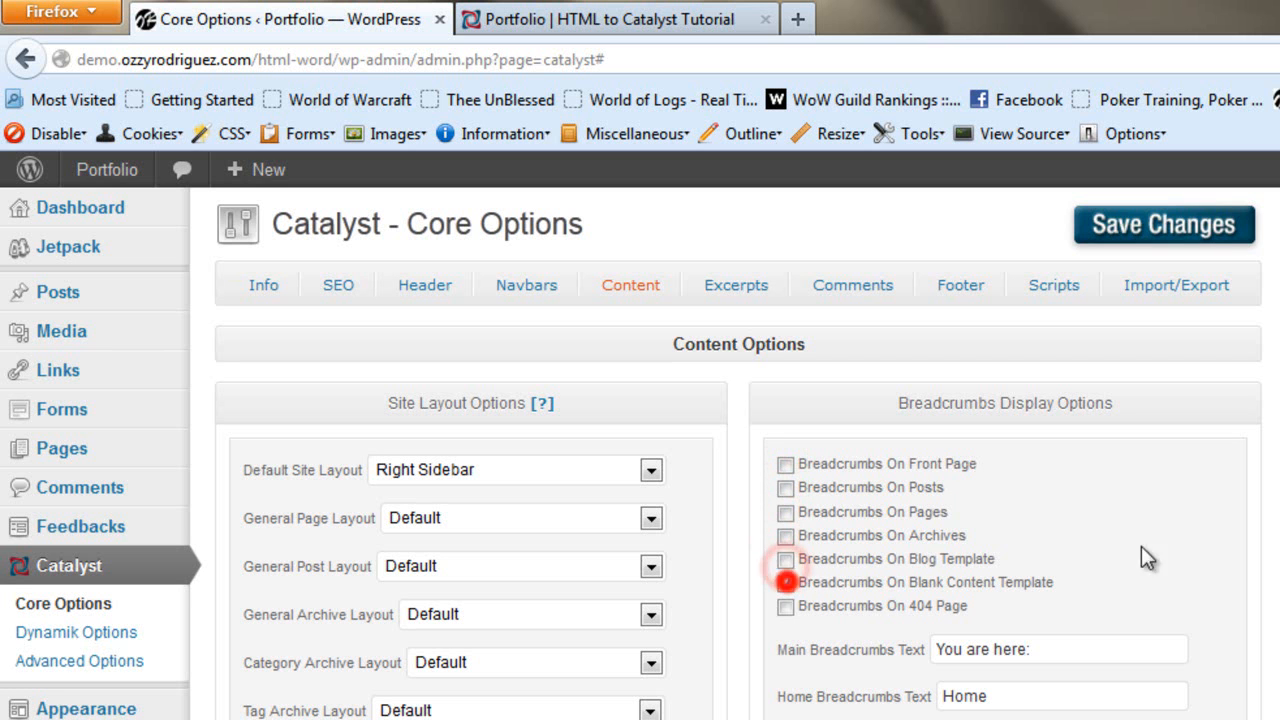
left_click(785, 582)
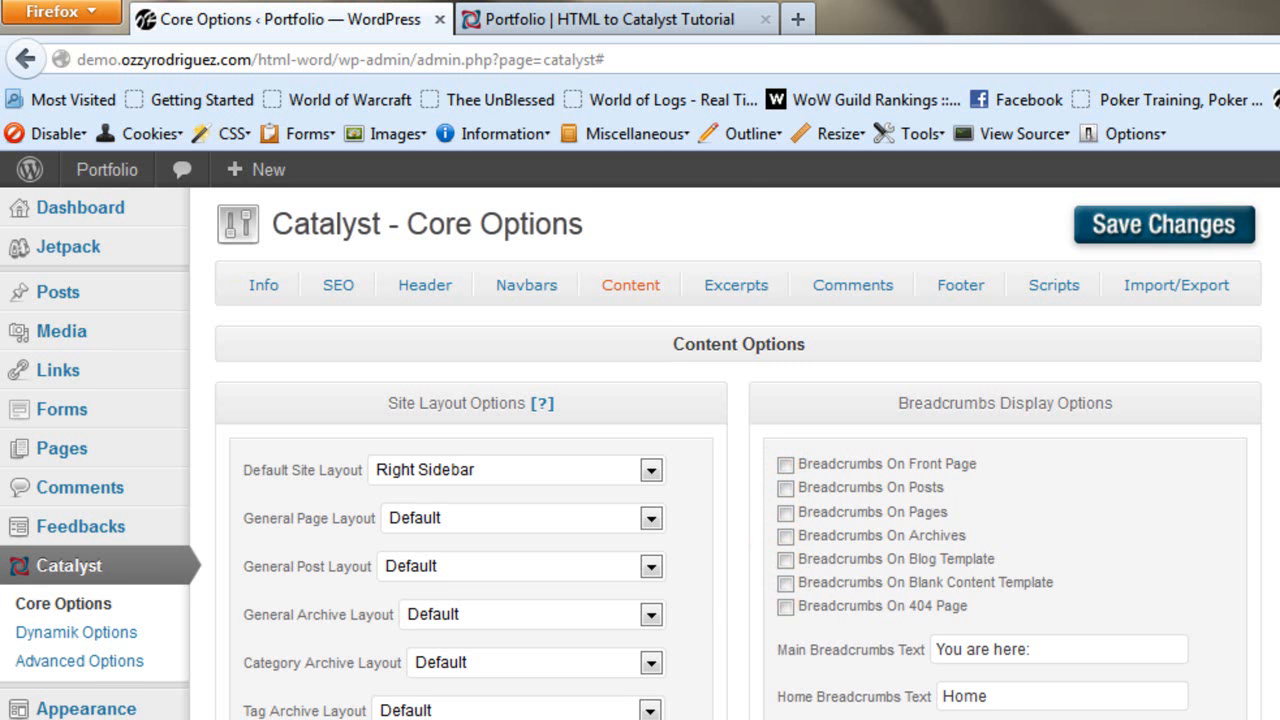
scroll(800, 588, "down", 8)
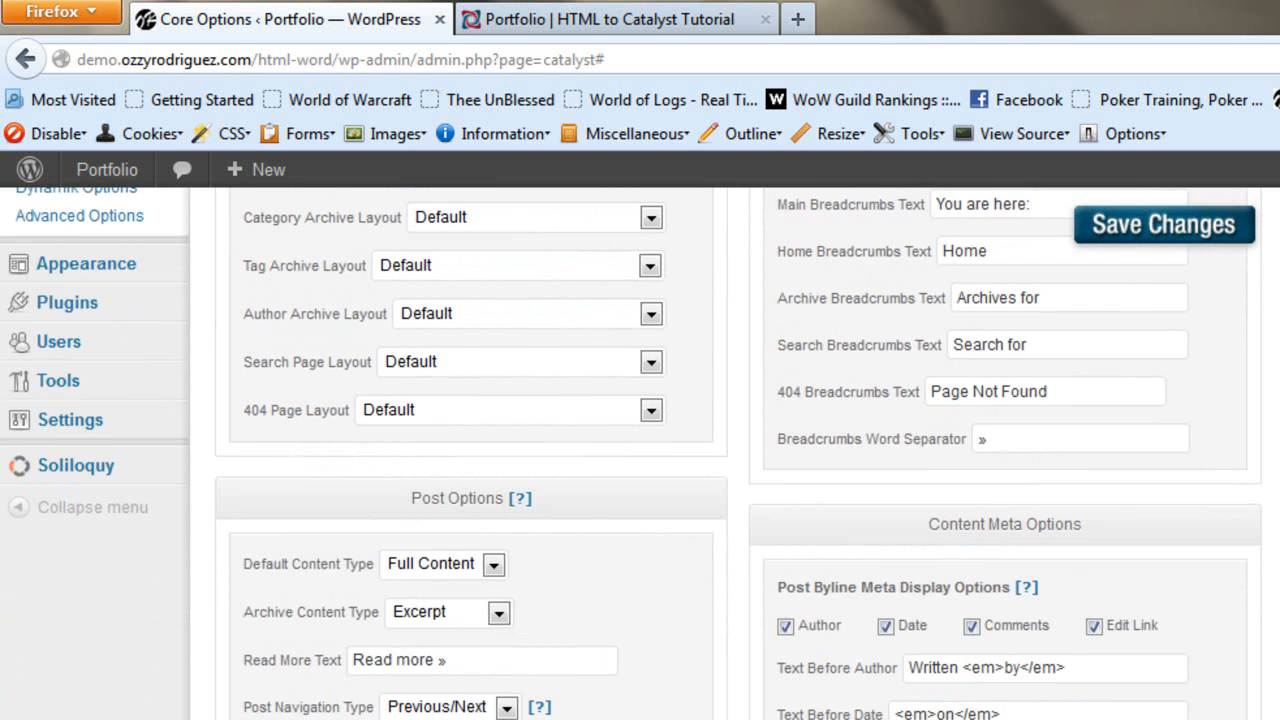
scroll(800, 500, "down", 5)
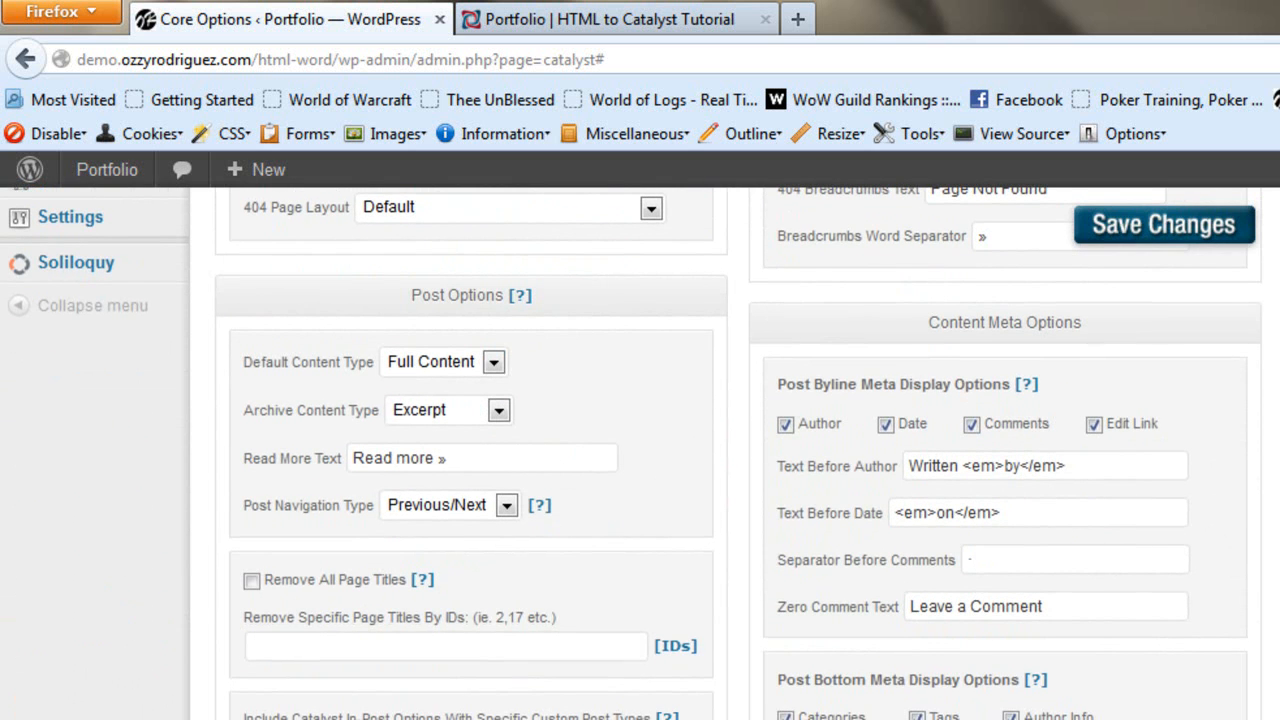
- Make Excerpt the default content type, activate responsive design, and save the core options
left_click(446, 361)
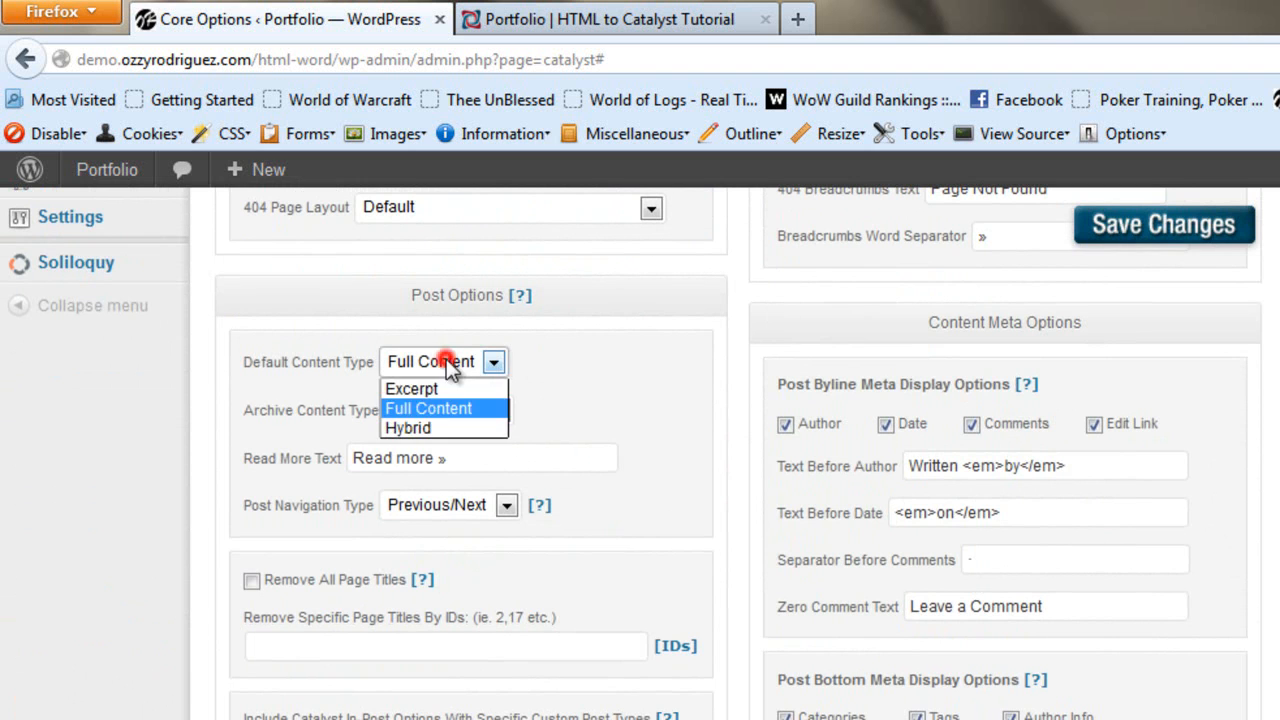
left_click(440, 386)
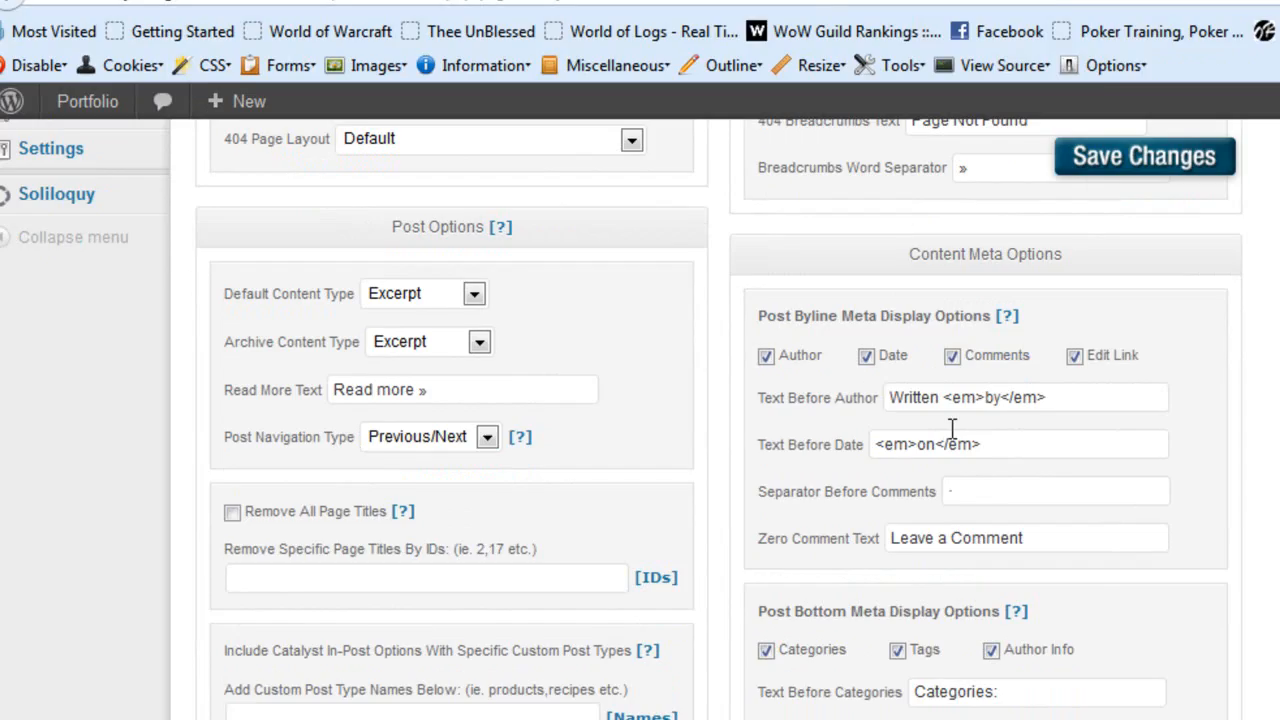
scroll(777, 475, "down", 10)
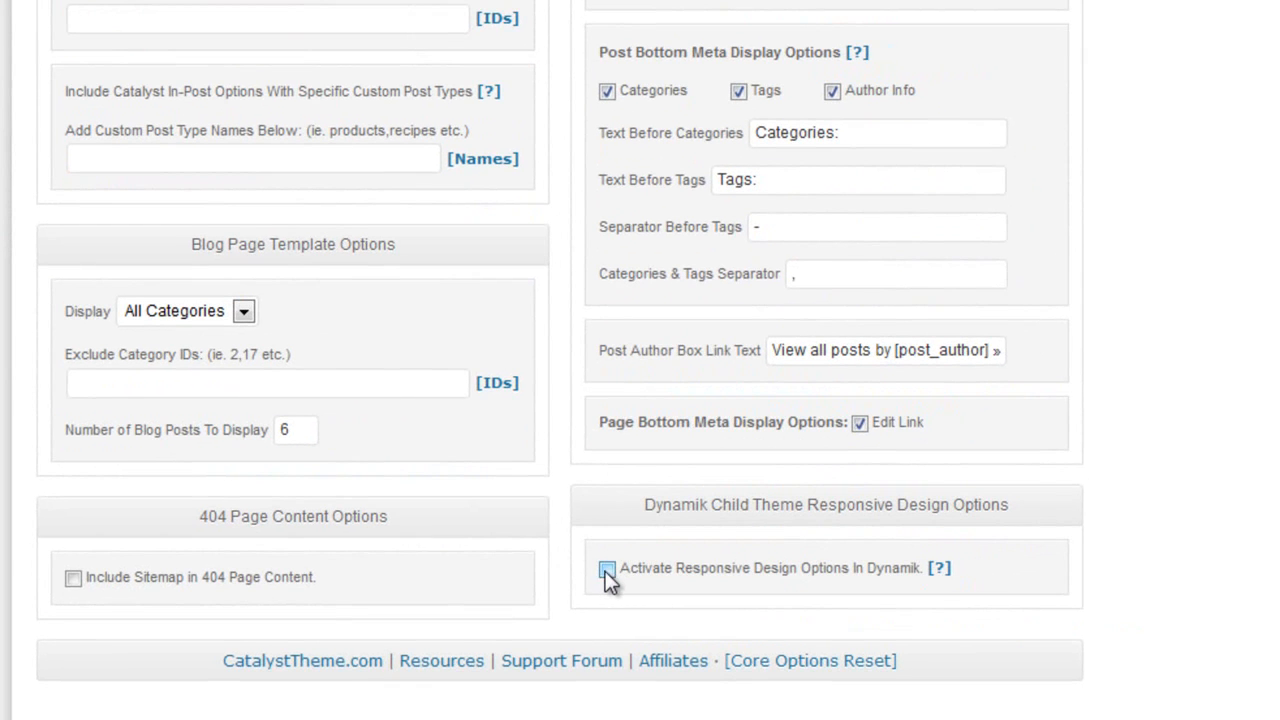
left_click(605, 571)
scroll(605, 571, "up", 8)
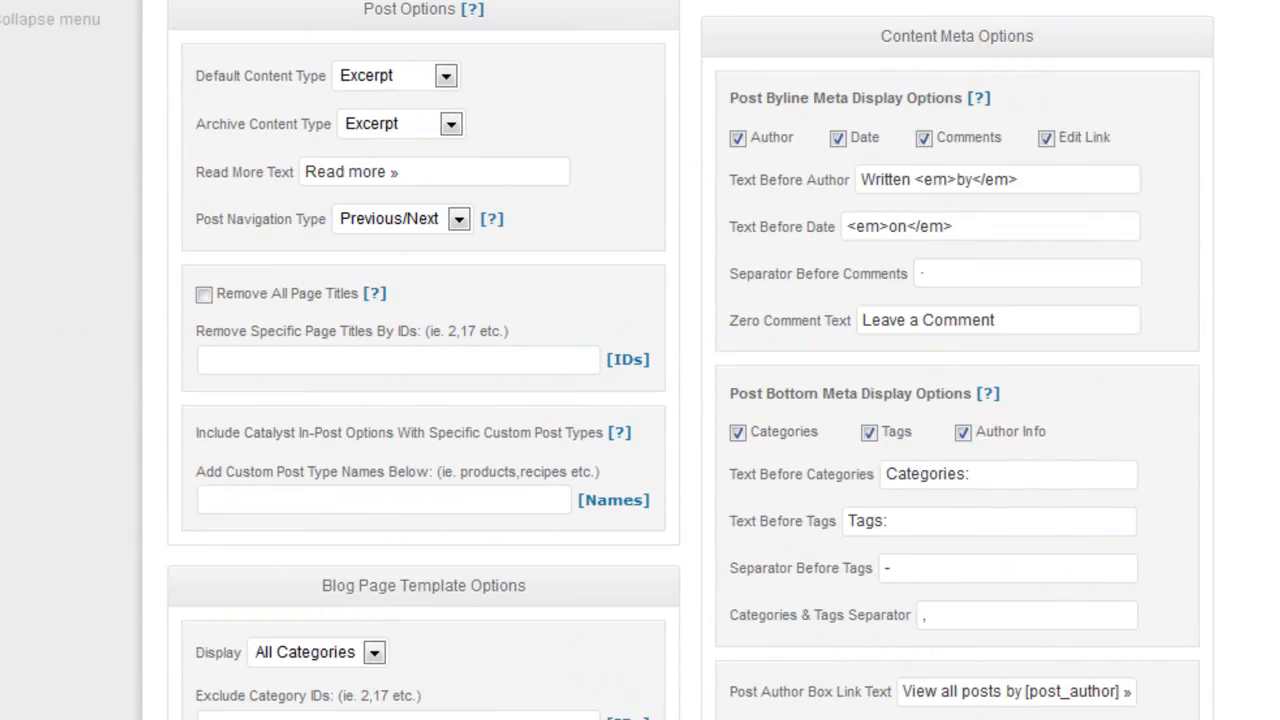
left_click(1150, 36)
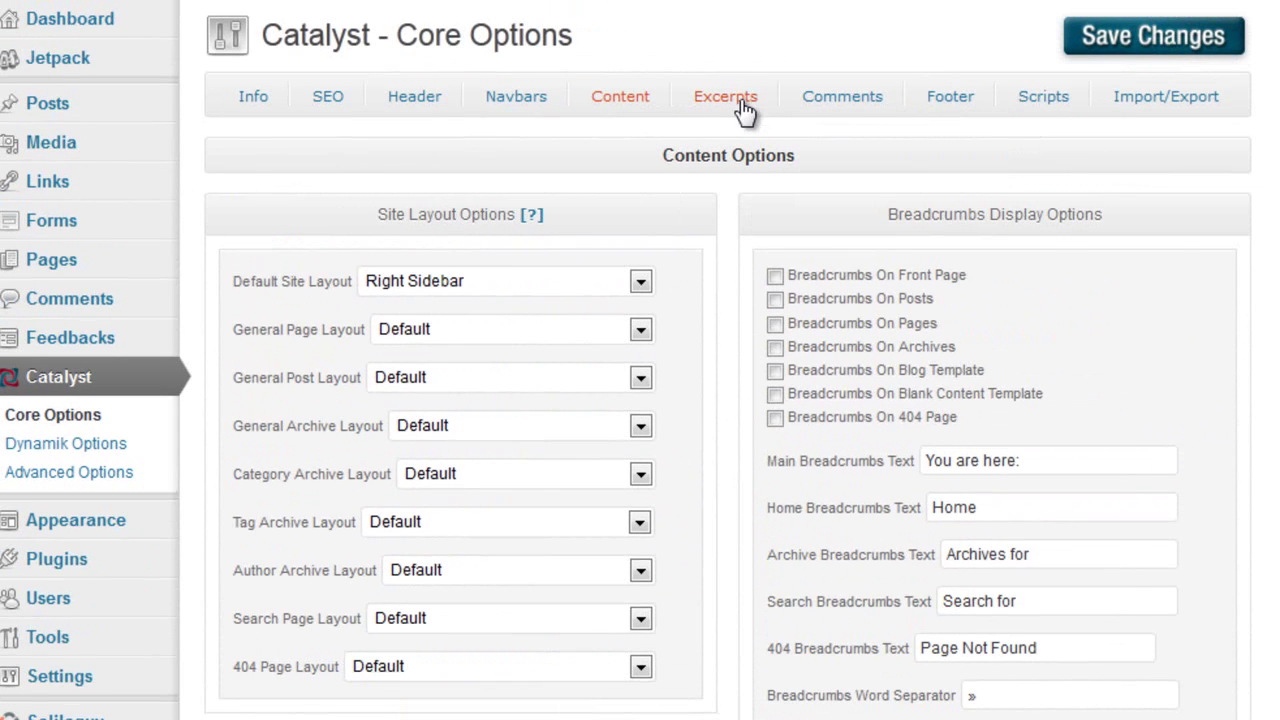
left_click(725, 96)
mouse_move(47, 103)
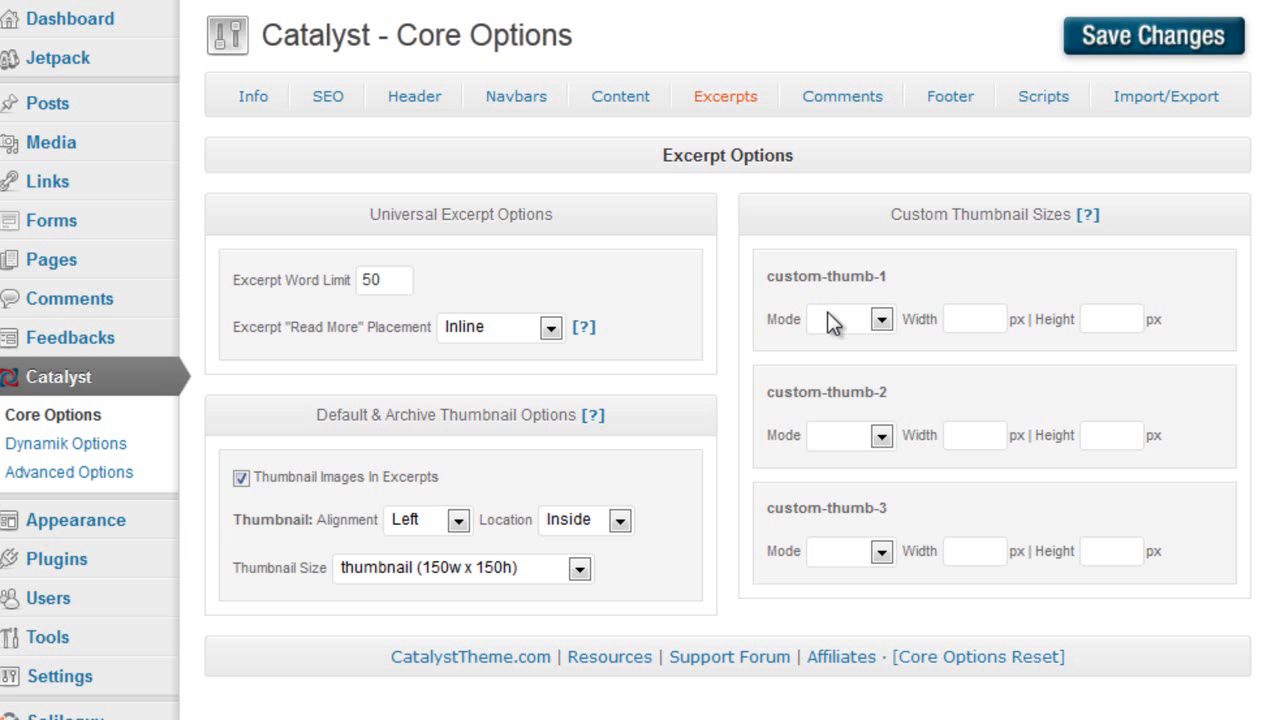
- Set custom-thumb-1 to Resize at 190×275 and custom-thumb-2 to Resize at 518×274
left_click(827, 312)
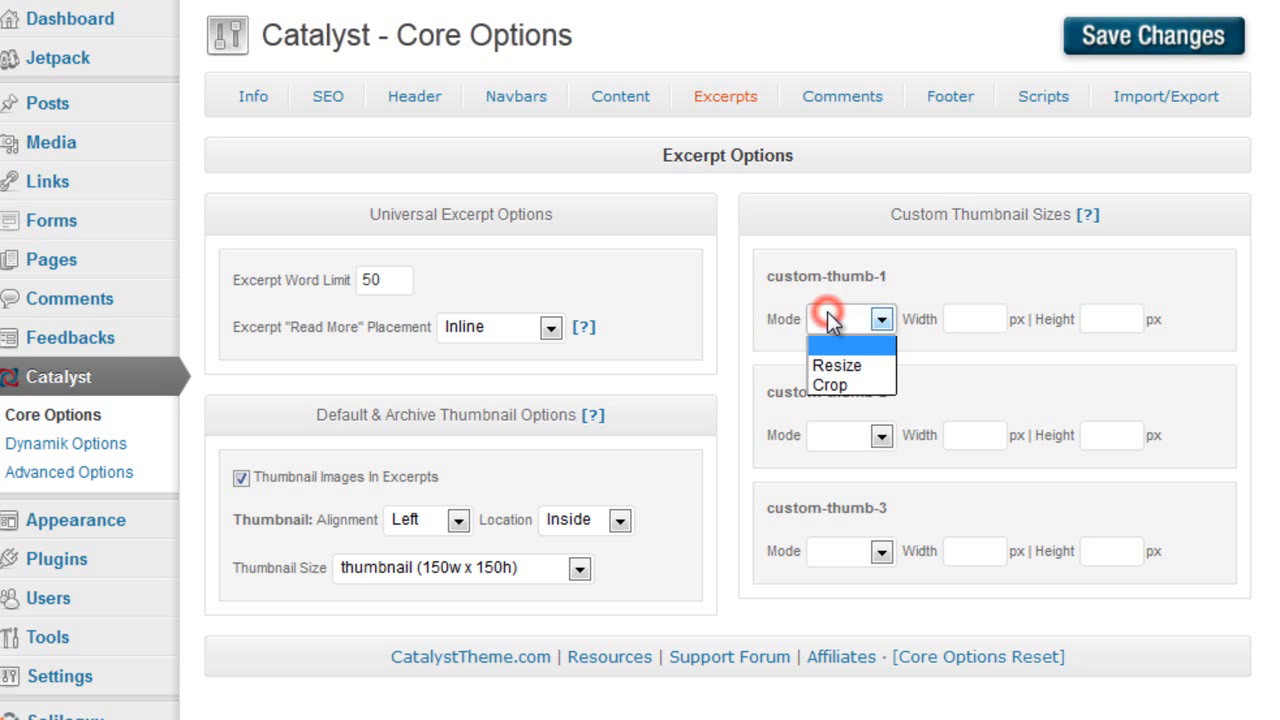
left_click(839, 364)
left_click(975, 319)
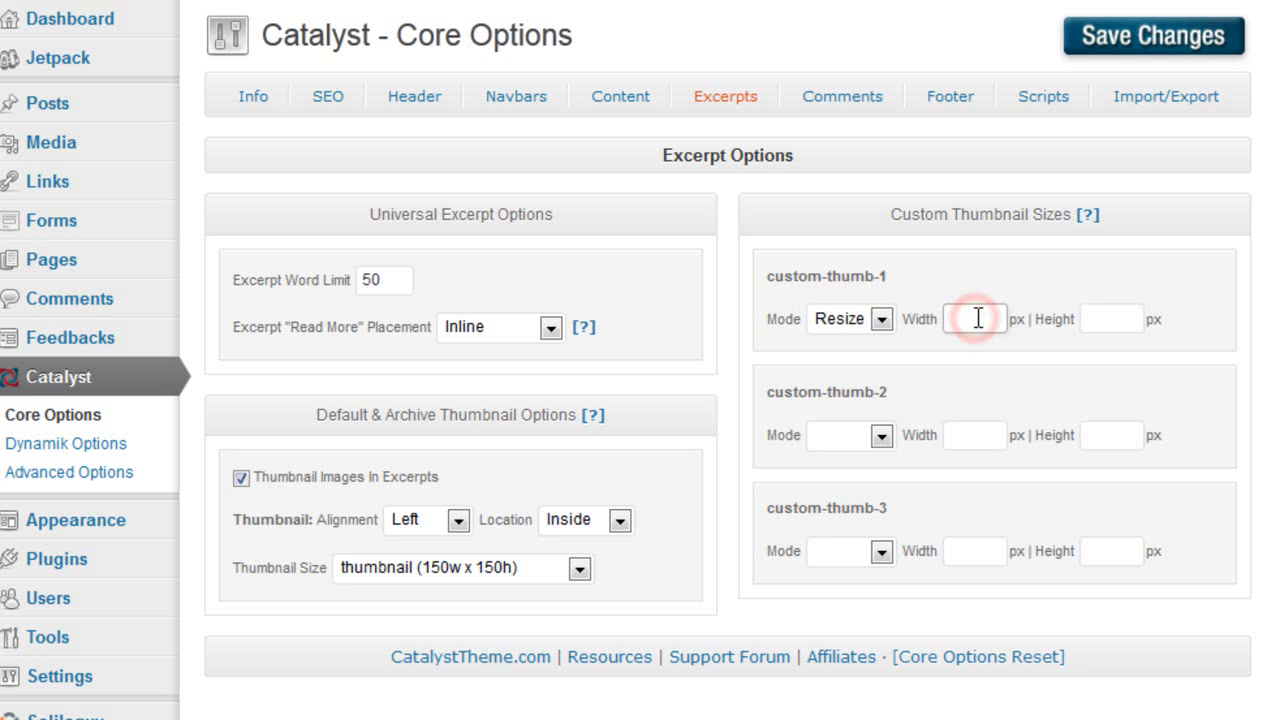
type("190")
key("Tab")
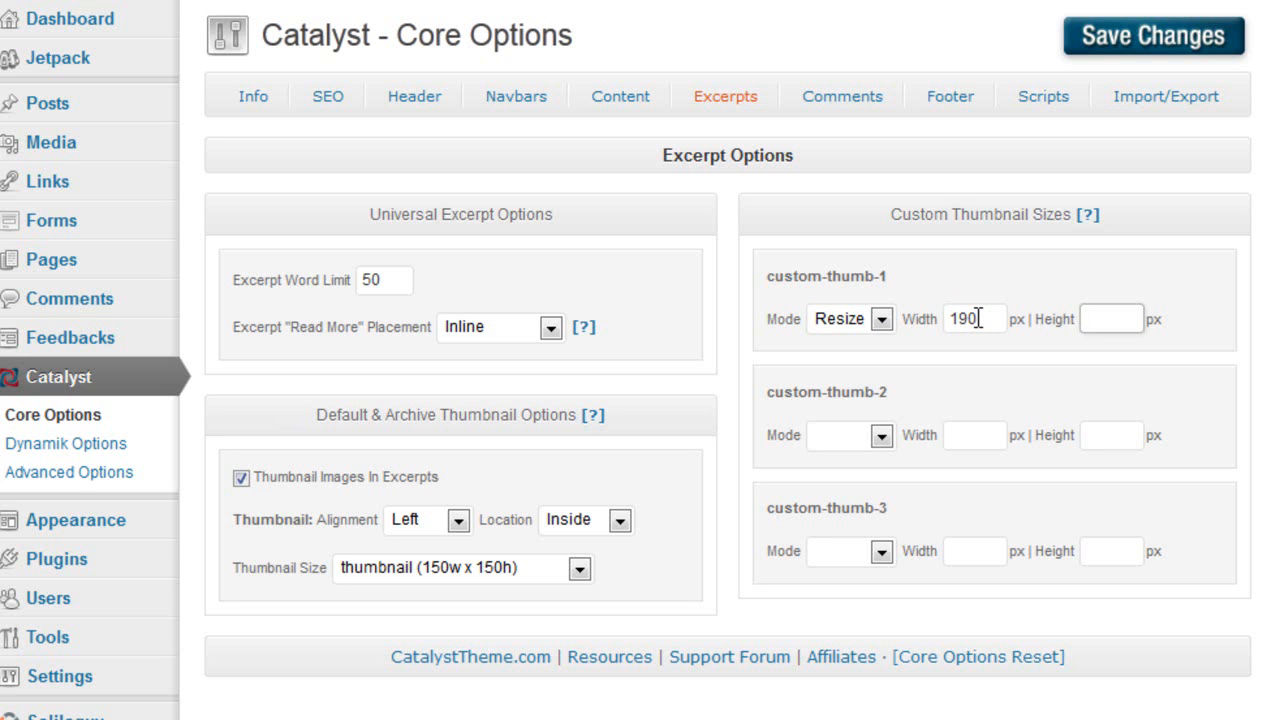
type("275")
left_click(850, 435)
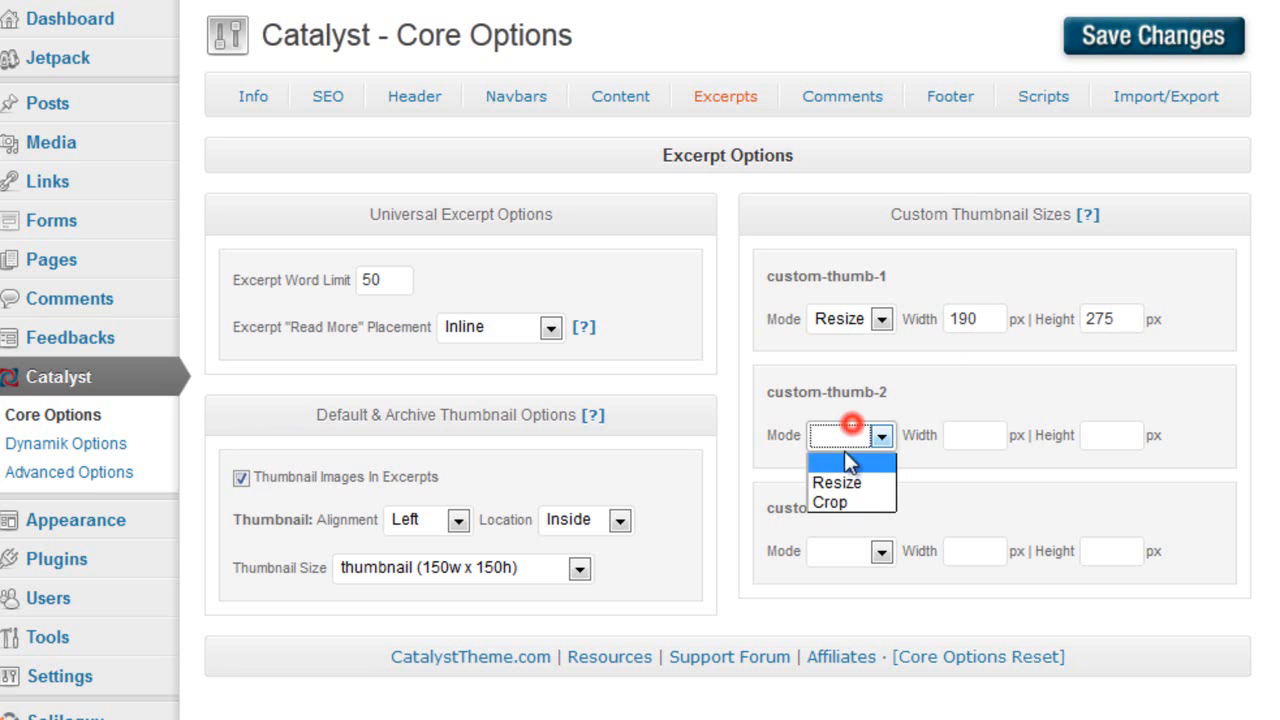
left_click(837, 482)
left_click(975, 435)
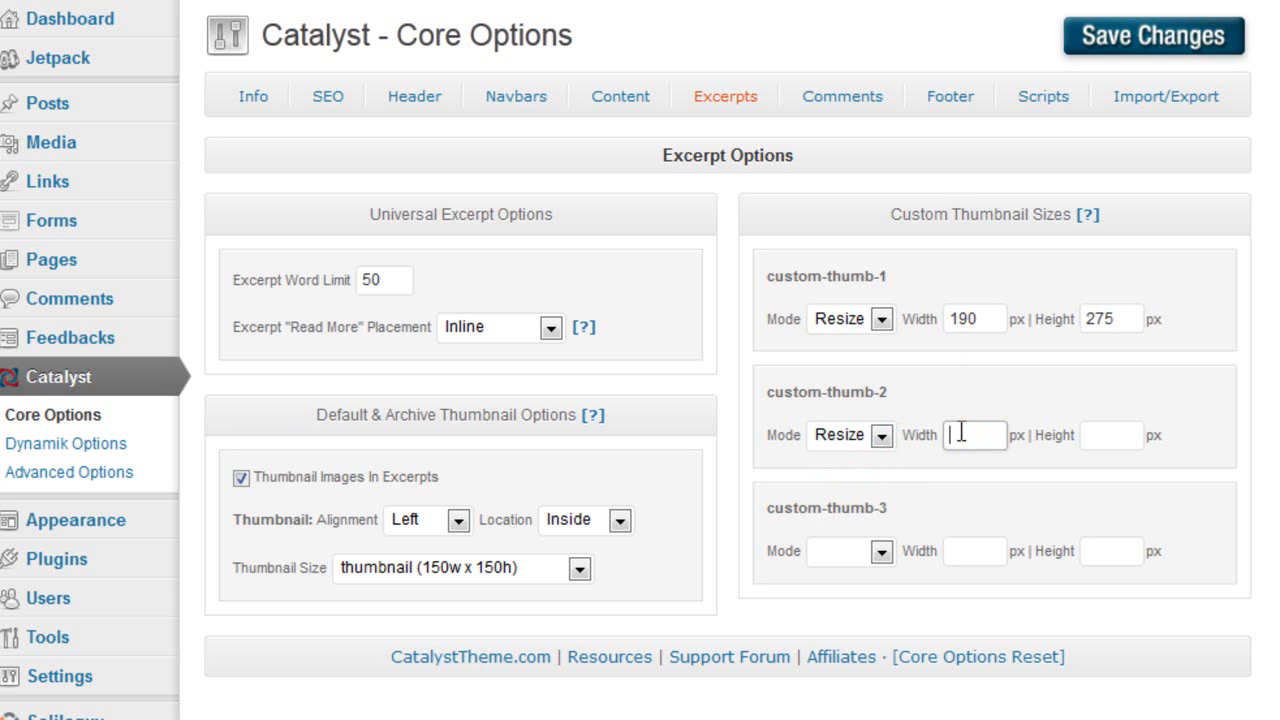
type("518")
key("Tab")
type("274")
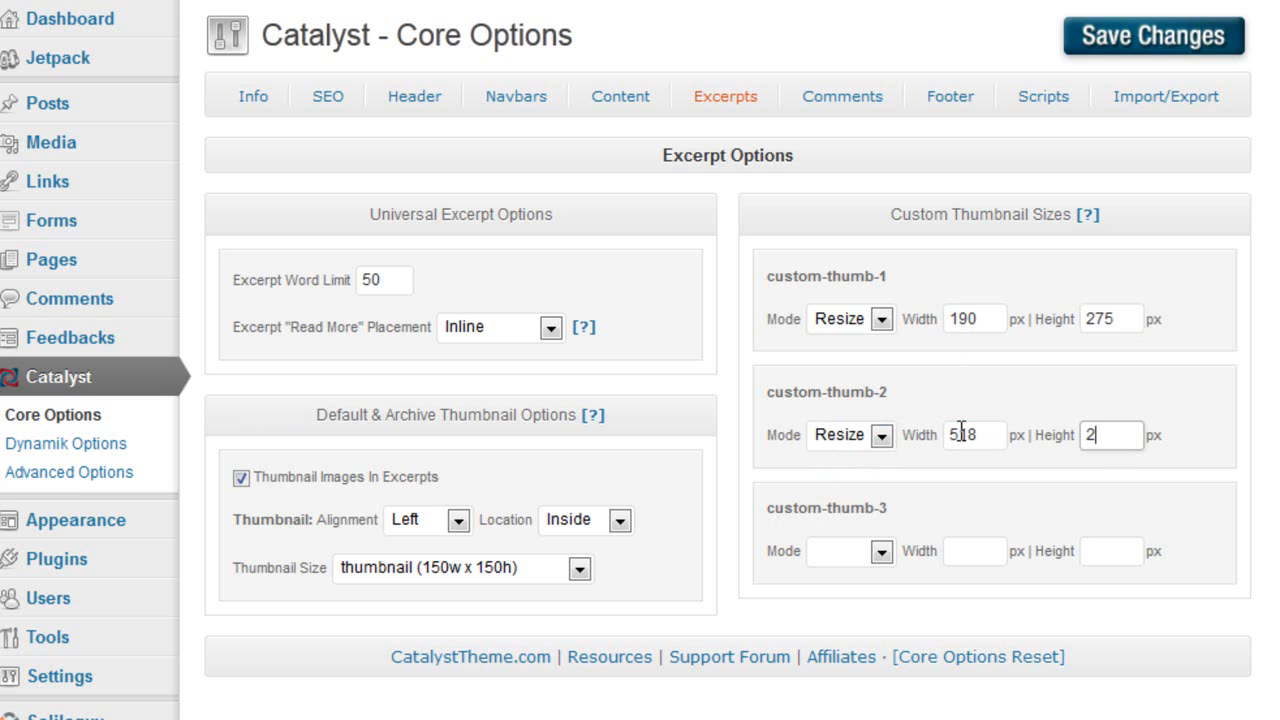
key("Tab")
- Set custom-thumb-3 to Resize at 207×187, save the sizes and reload the core options
left_click(842, 554)
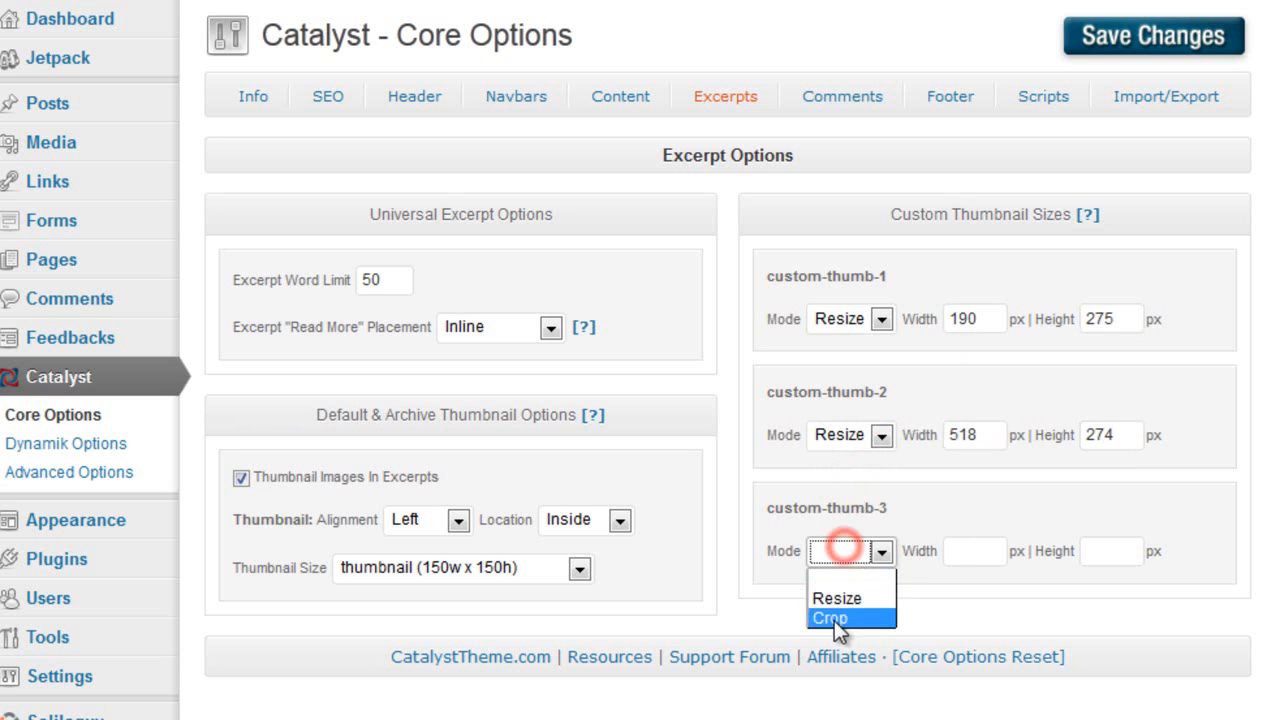
left_click(837, 598)
left_click(975, 551)
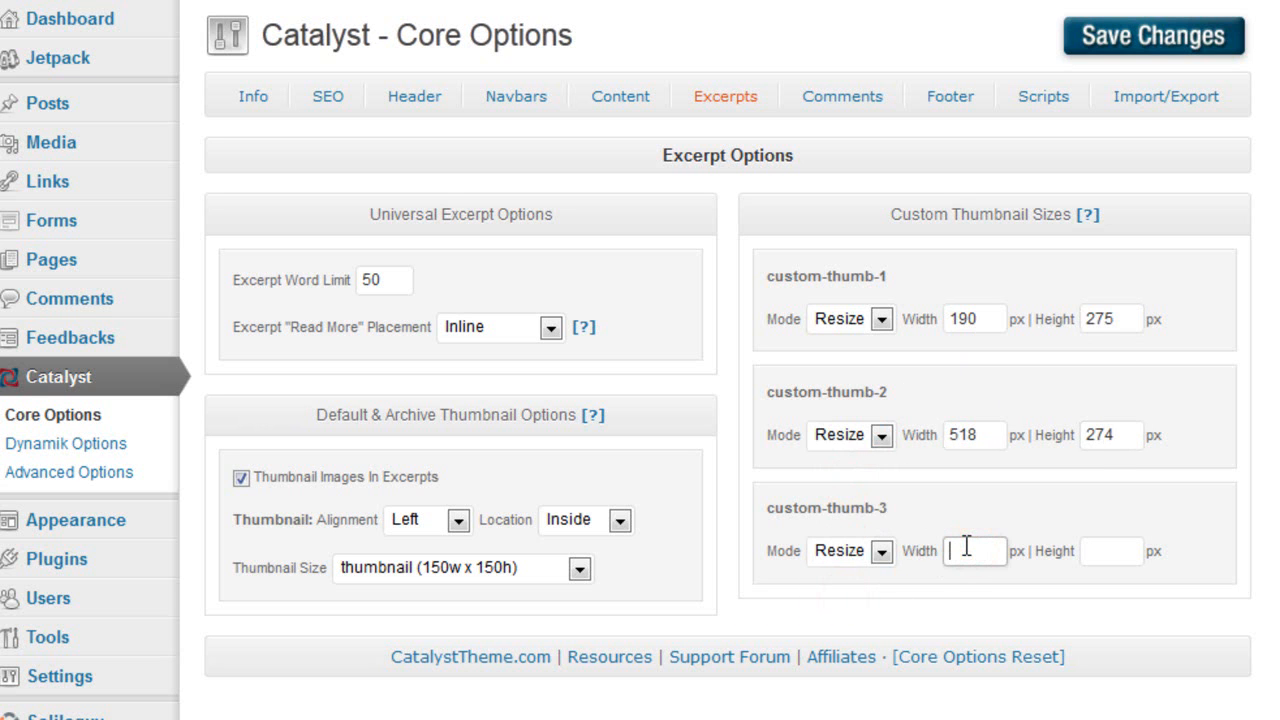
type("207")
key("Tab")
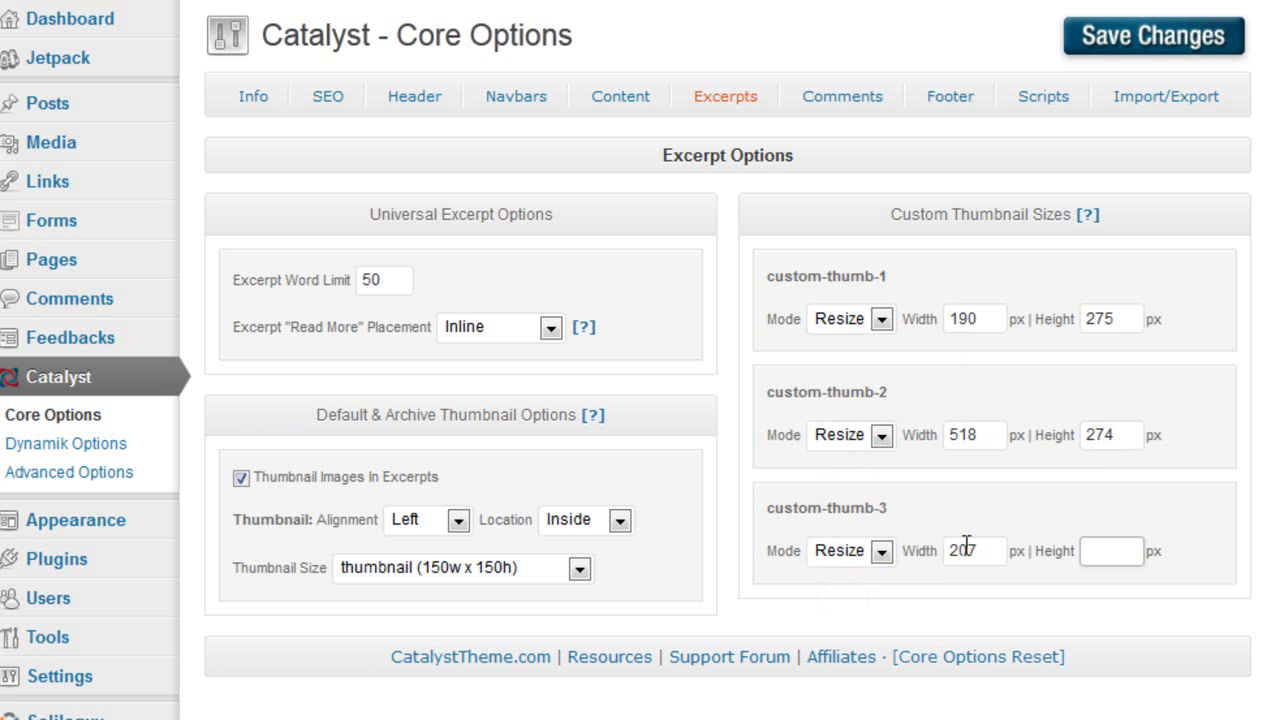
type("187")
left_click(1185, 37)
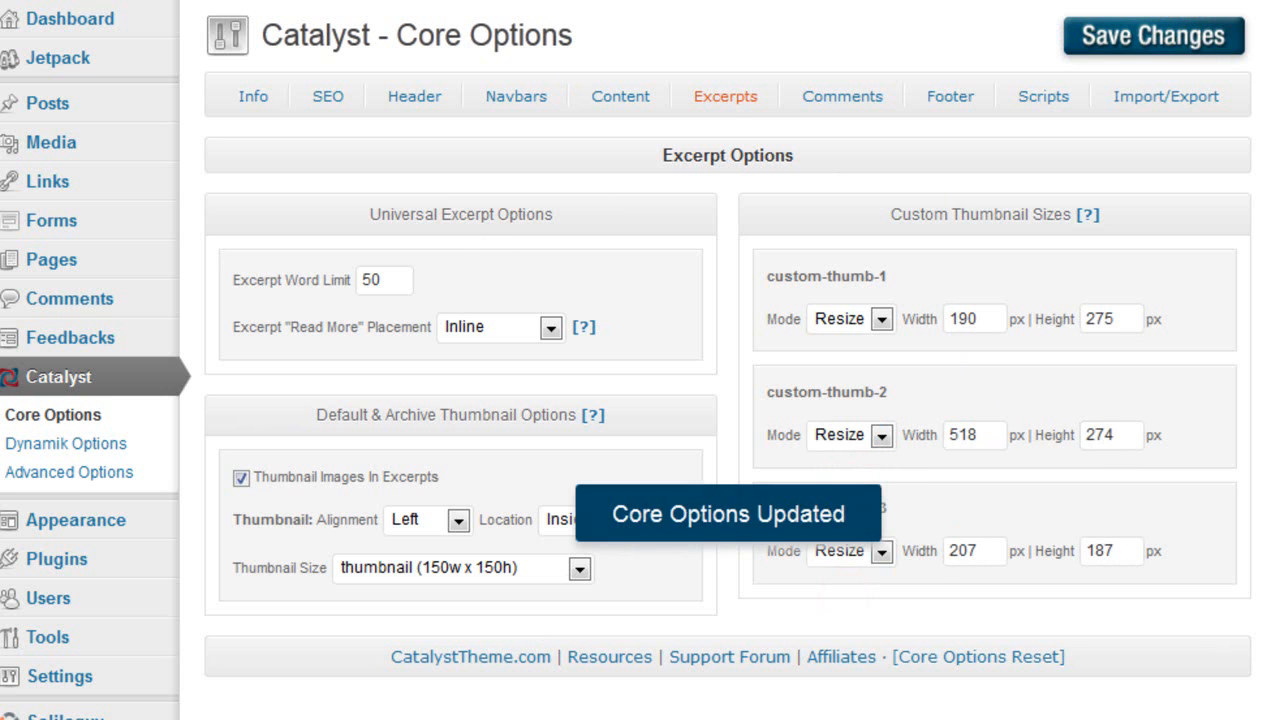
left_click(725, 96)
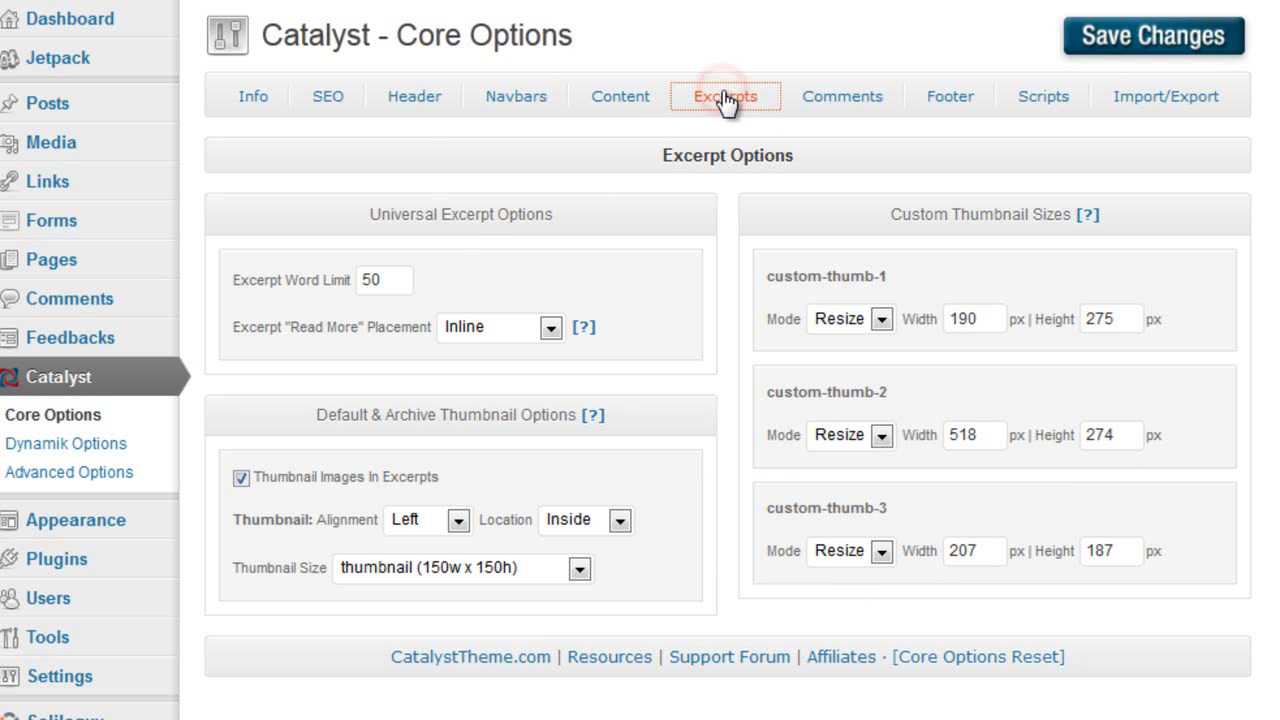
left_click(75, 414)
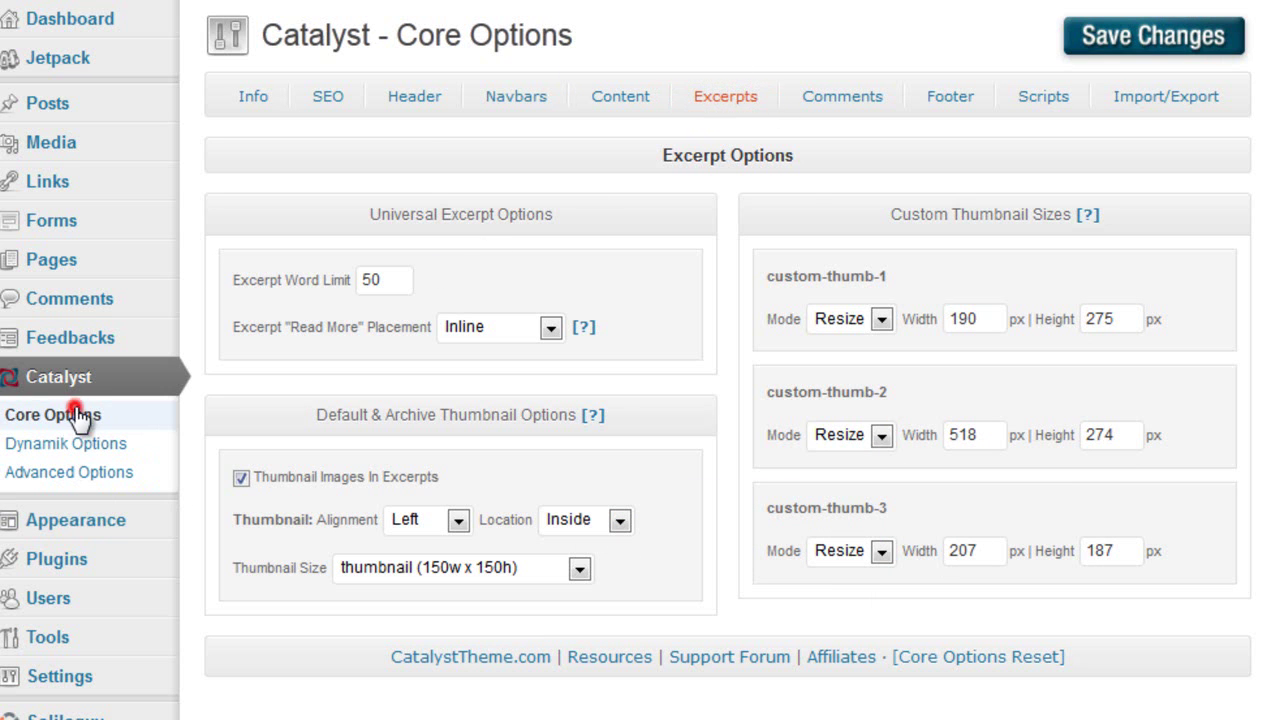
- Choose custom-thumb-2 (518×274) as the excerpt thumbnail size and save
left_click(725, 96)
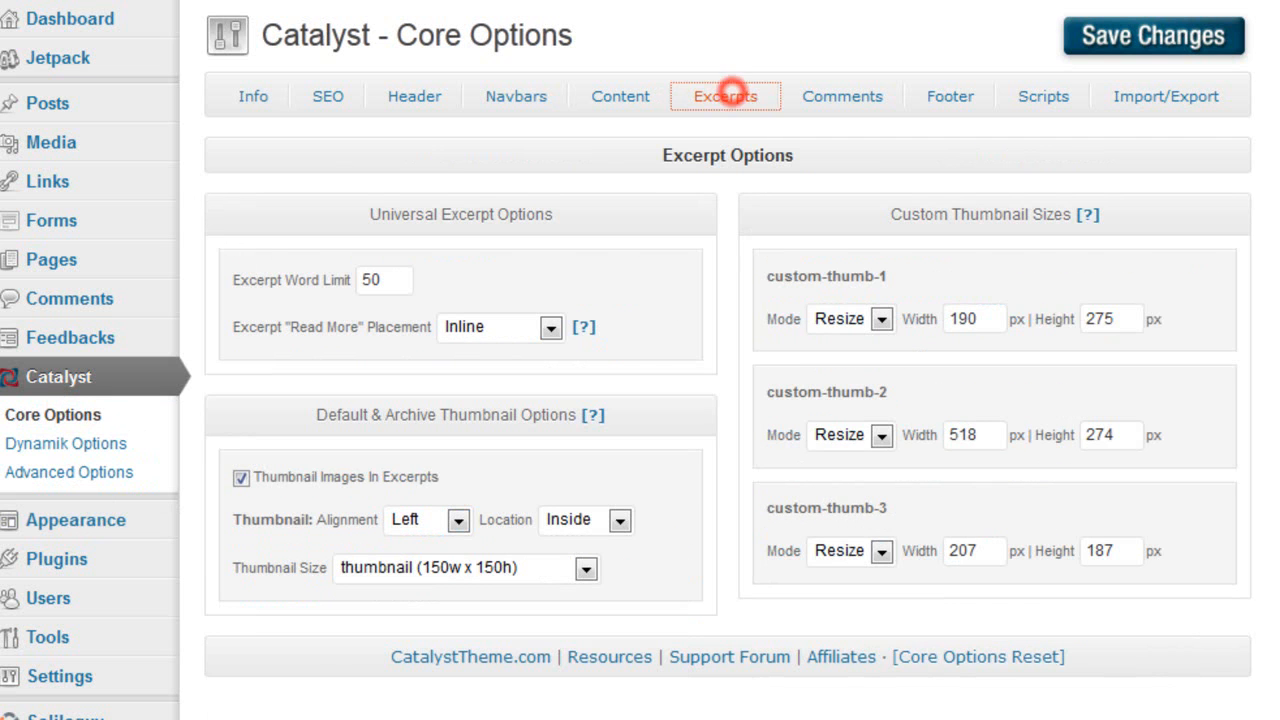
left_click(470, 568)
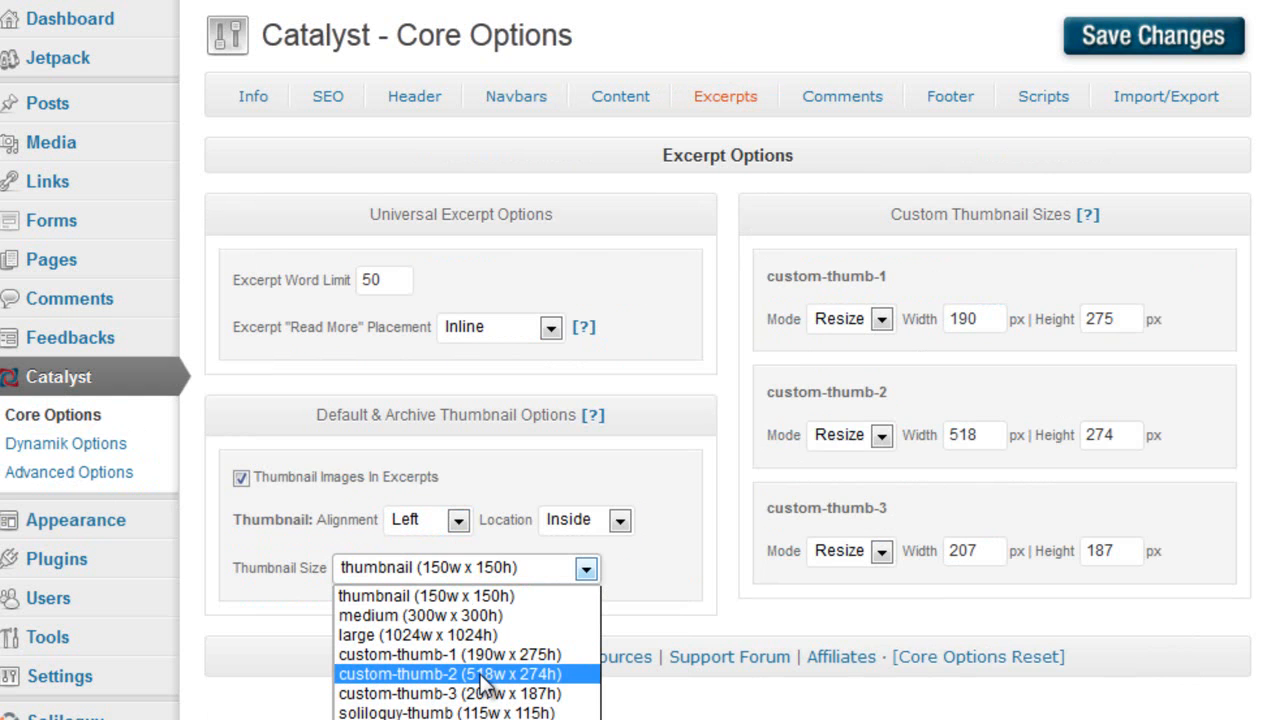
left_click(482, 674)
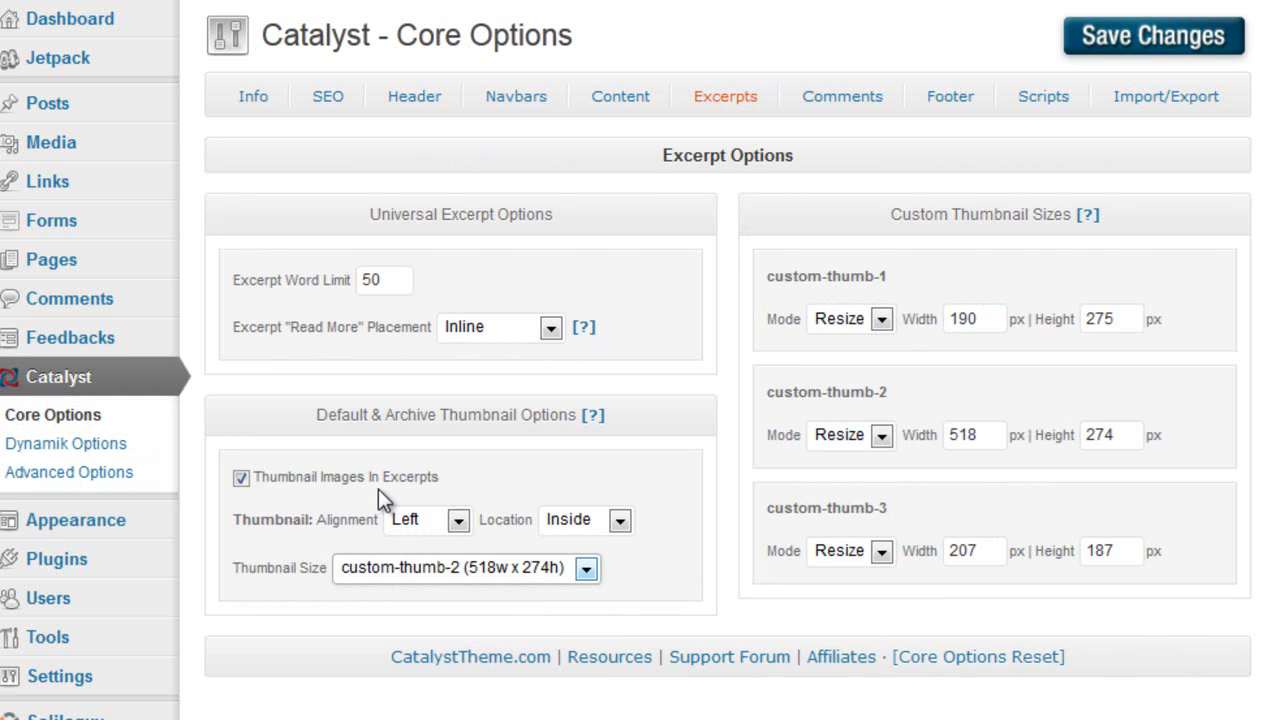
left_click(1160, 38)
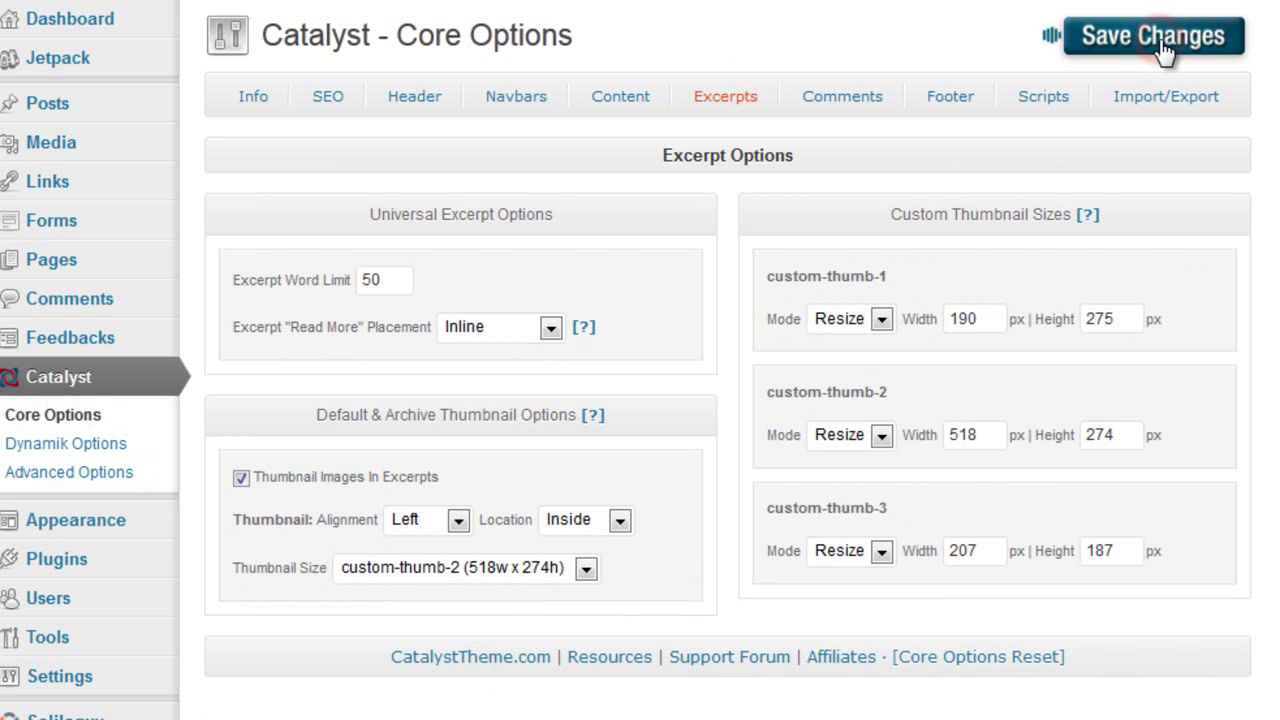
- Paste the Yesteryear, Salsa and Karla Google Fonts link tags into Header Scripts and save
left_click(1038, 100)
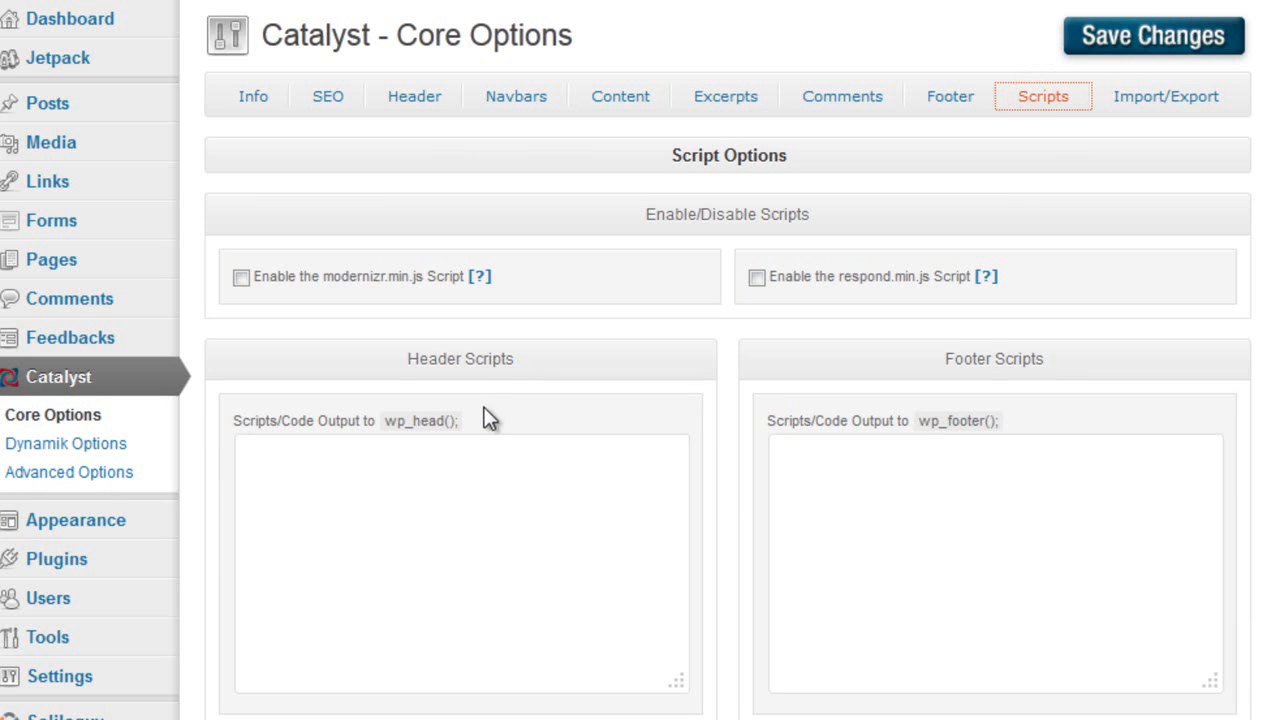
left_click(372, 570)
left_click(389, 505)
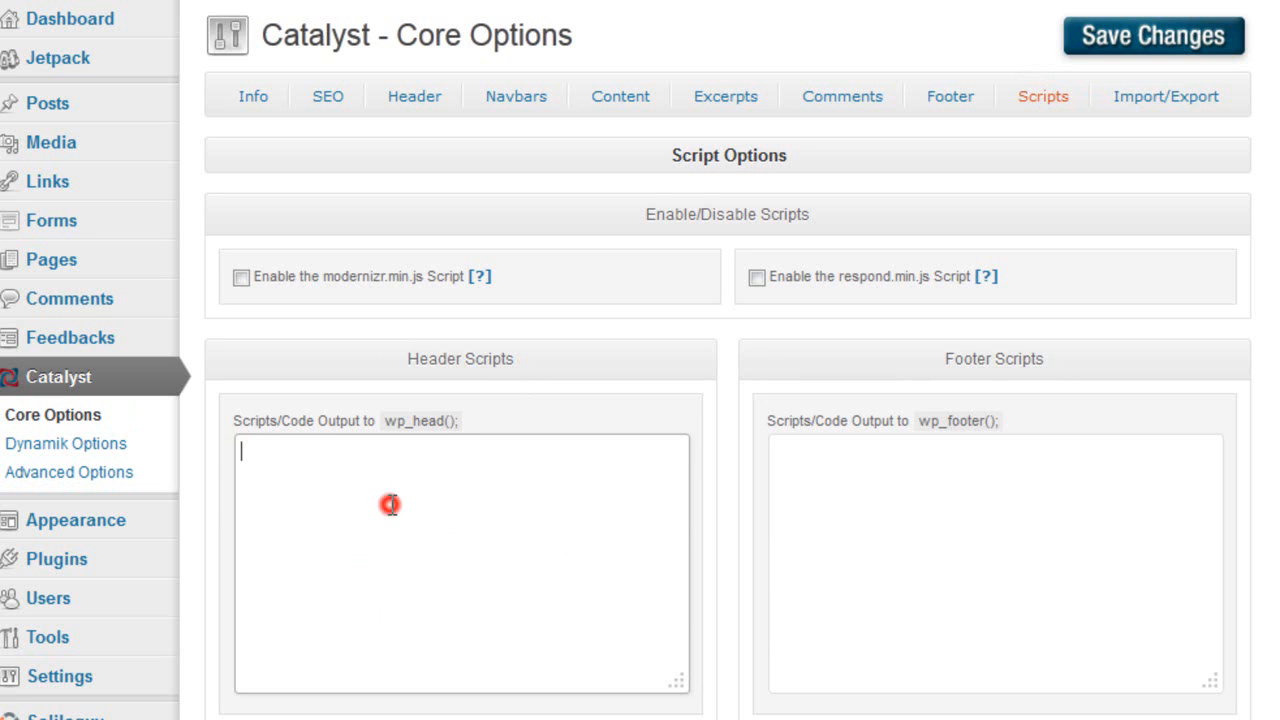
type("<link href='http://fonts.googleapis.com/css?family=Yesteryear' rel='stylesheet' type='text/css'> <link href='http://fonts.googleapis.com/css?family=Salsa' rel='stylesheet' type='text/css'> <link href='http://fonts.googleapis.com/css?family=Karla' rel='stylesheet' type='text/css'>")
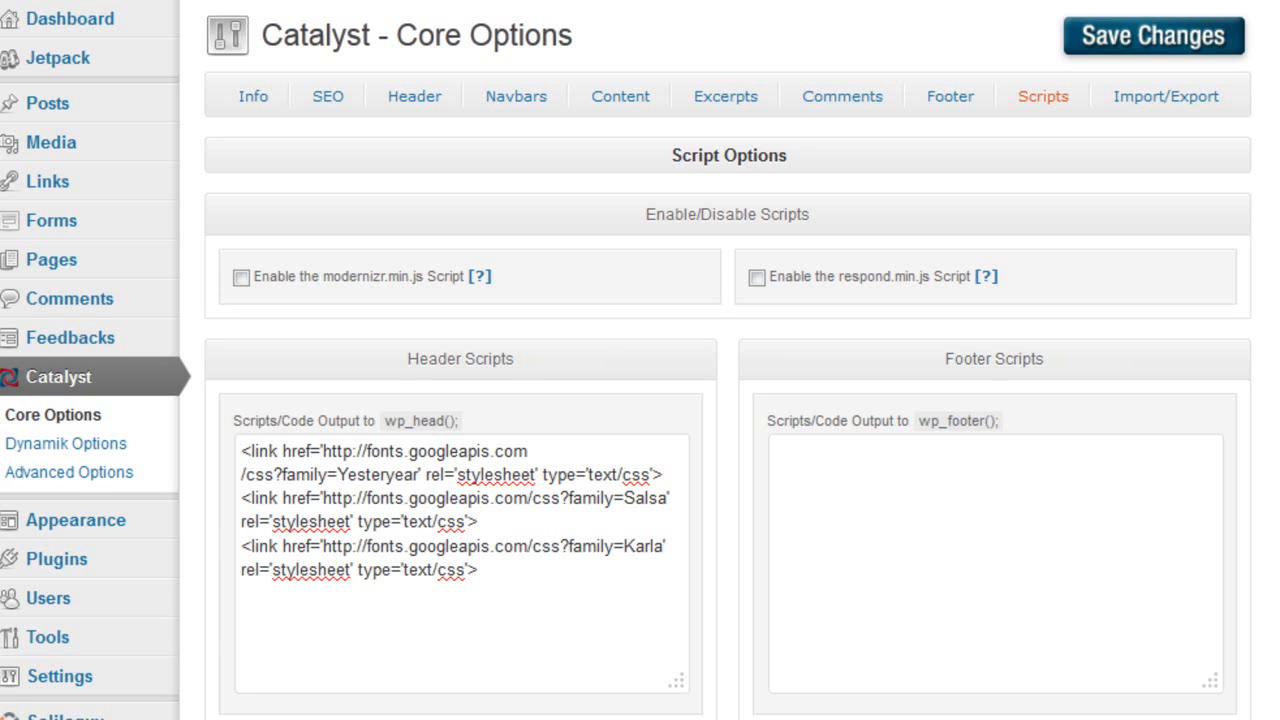
left_click(1148, 35)
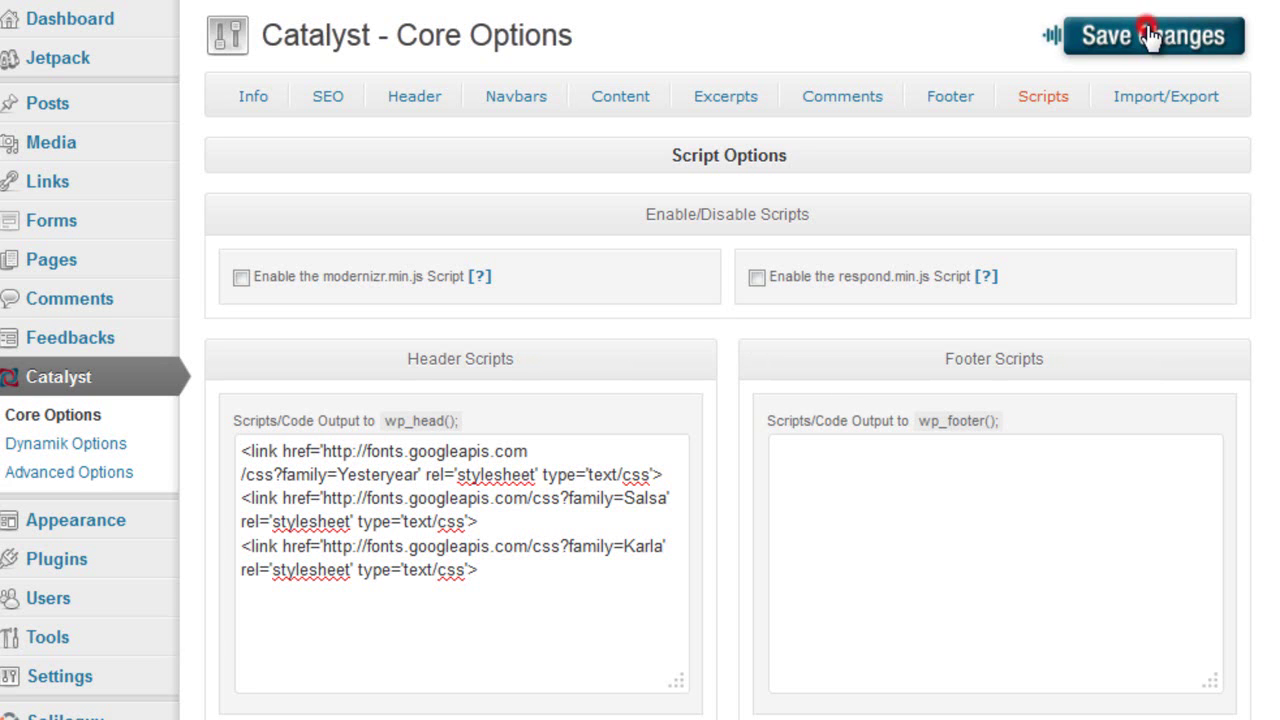
- Toggle modernizr.min.js on and back off, then save the script settings again
left_click(241, 278)
left_click(241, 278)
left_click(1155, 36)
mouse_move(56, 559)
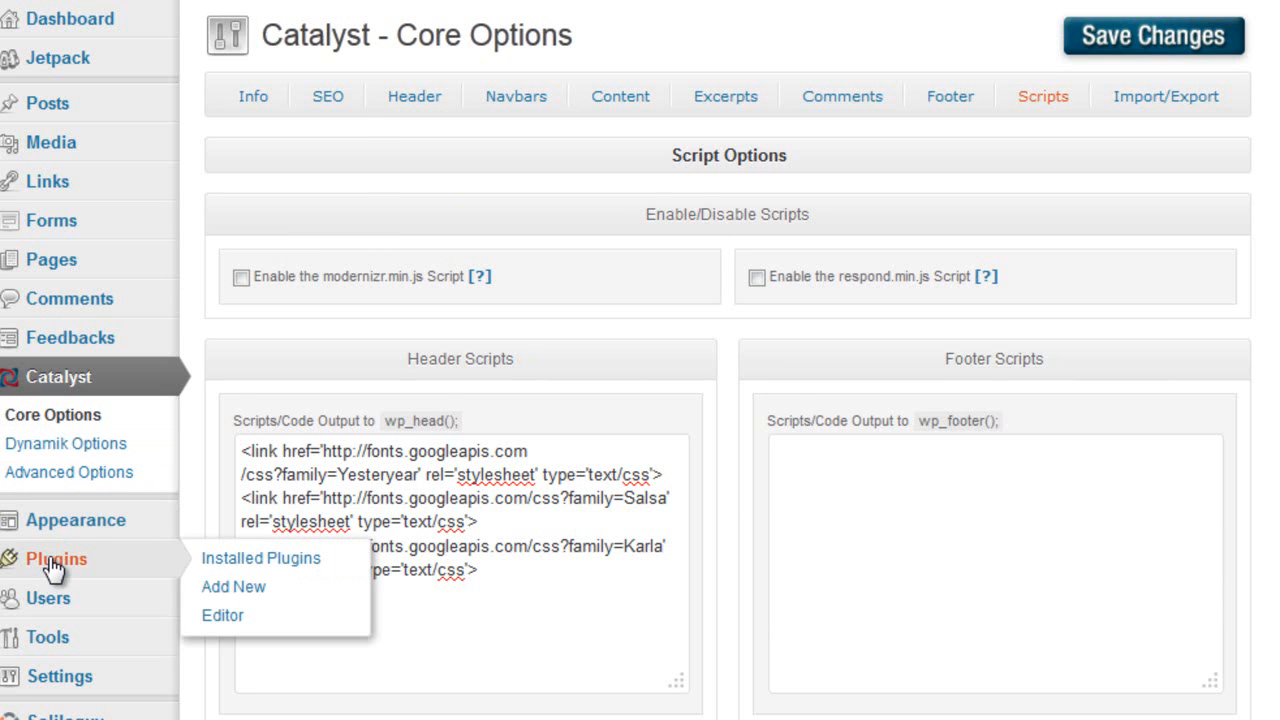
- Show the installed plugins list with FancyBox, Gravity Forms, Jetpack and Soliloquy active
left_click(237, 558)
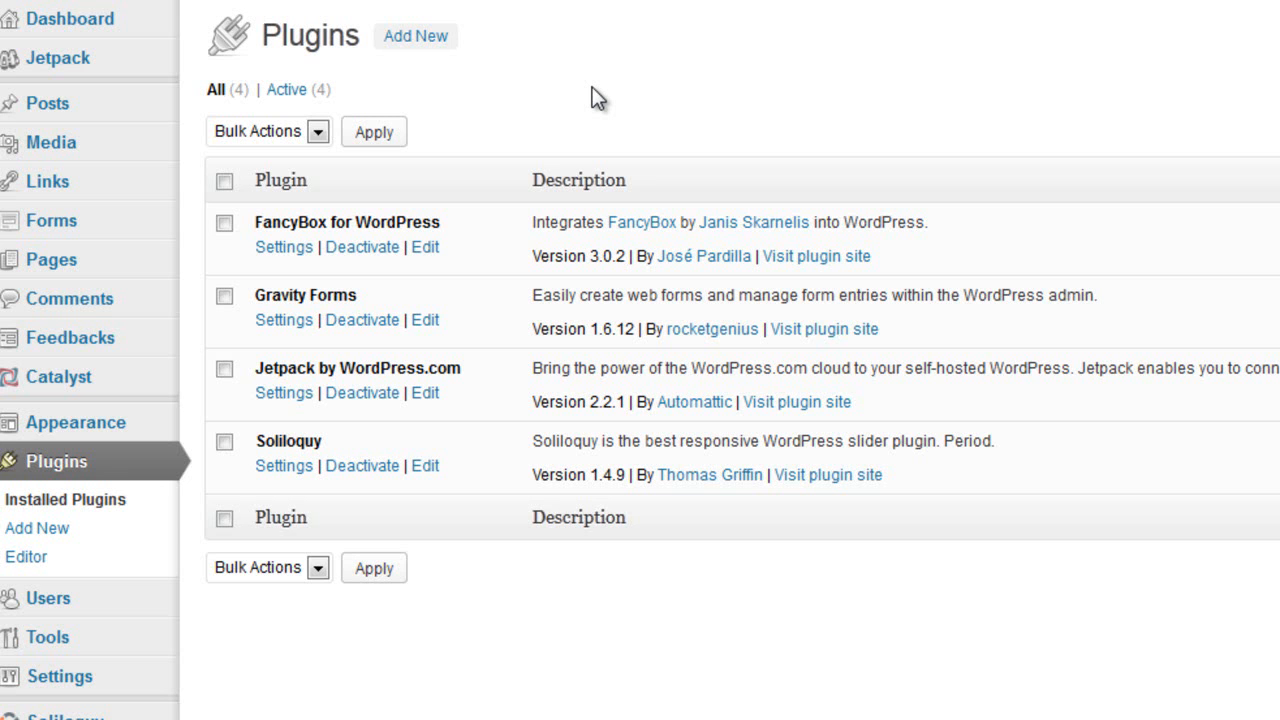
mouse_move(51, 143)
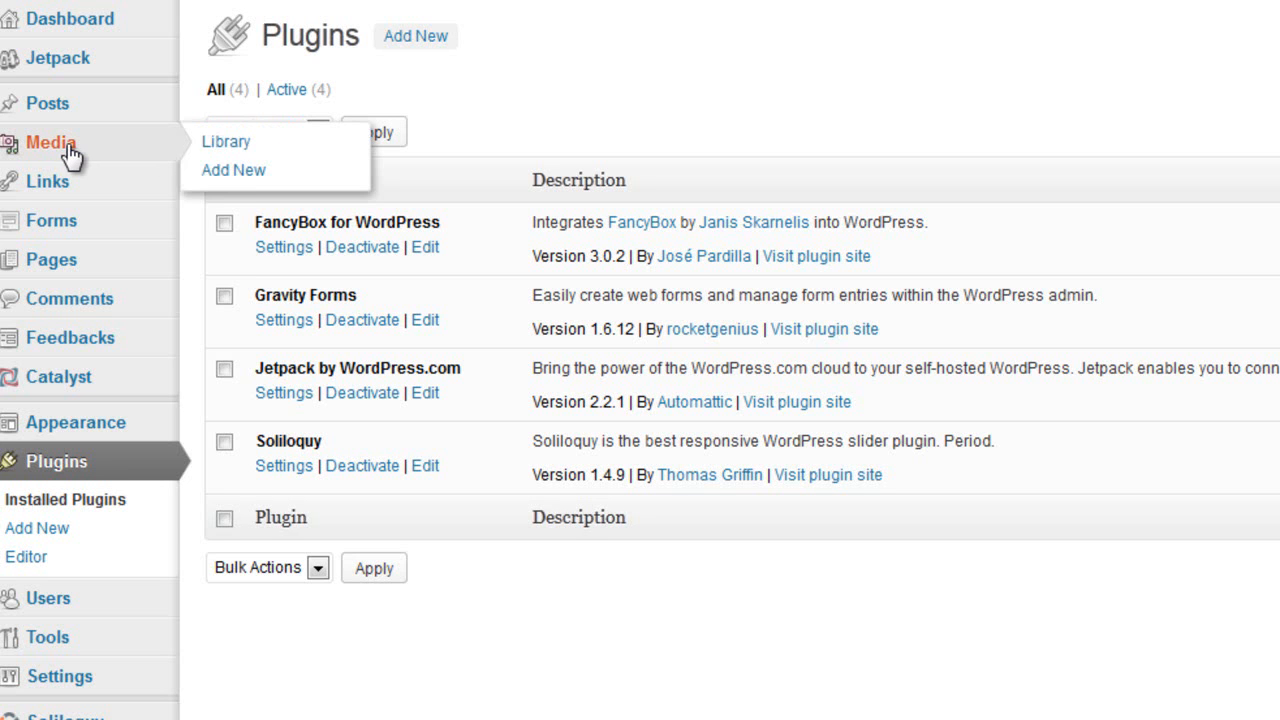
- Drag the twelve site images, aboutPagePic to welcomePic, onto the Add New Media uploader
left_click(233, 170)
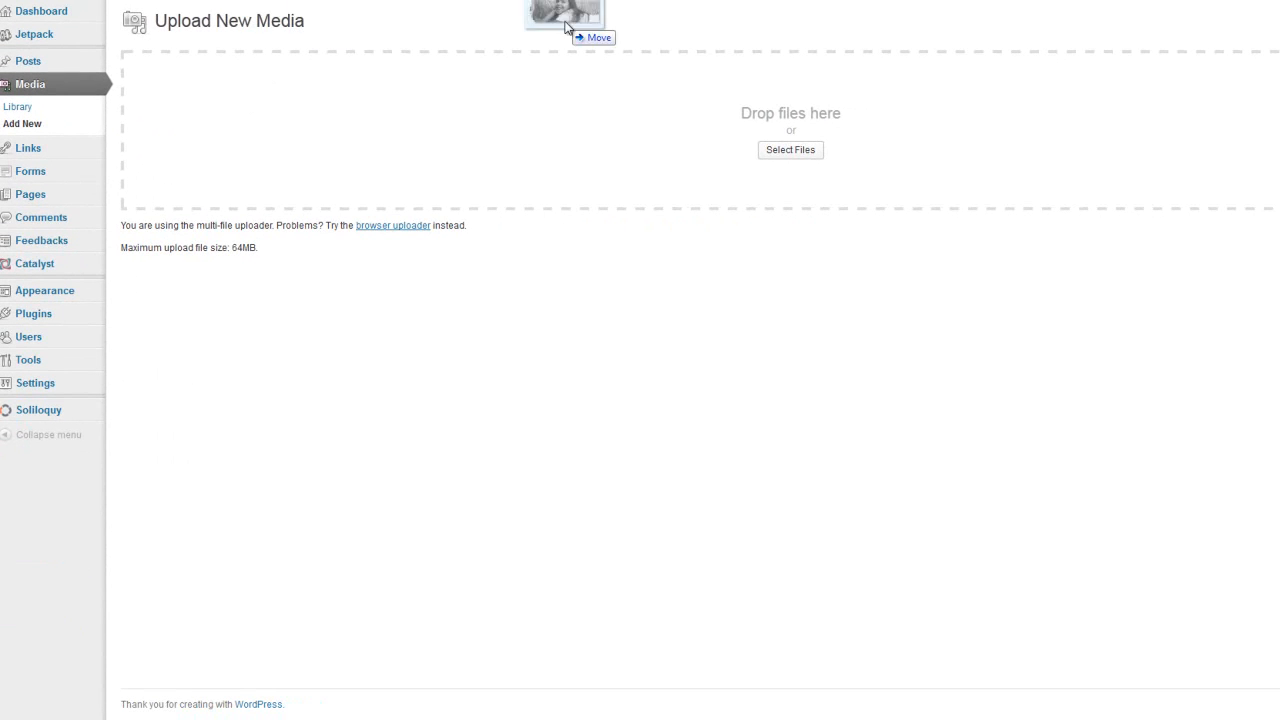
left_click_drag(570, 25, 493, 147)
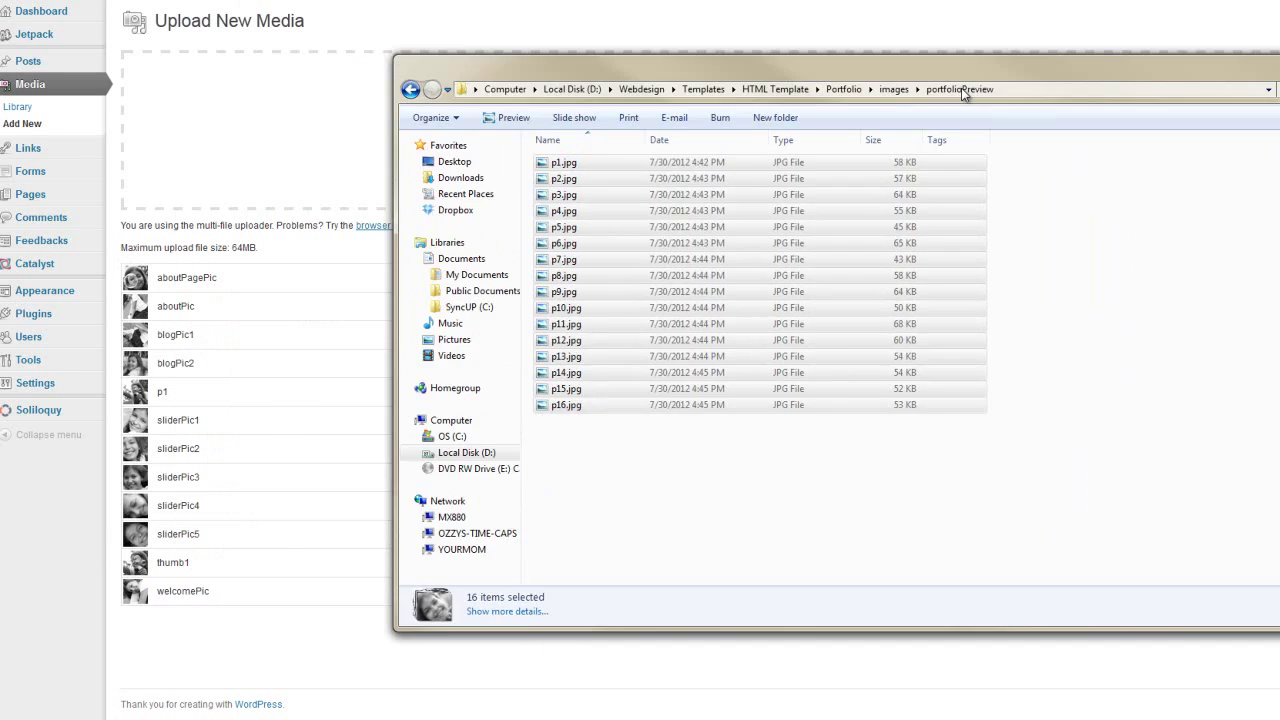
left_click_drag(961, 88, 871, 184)
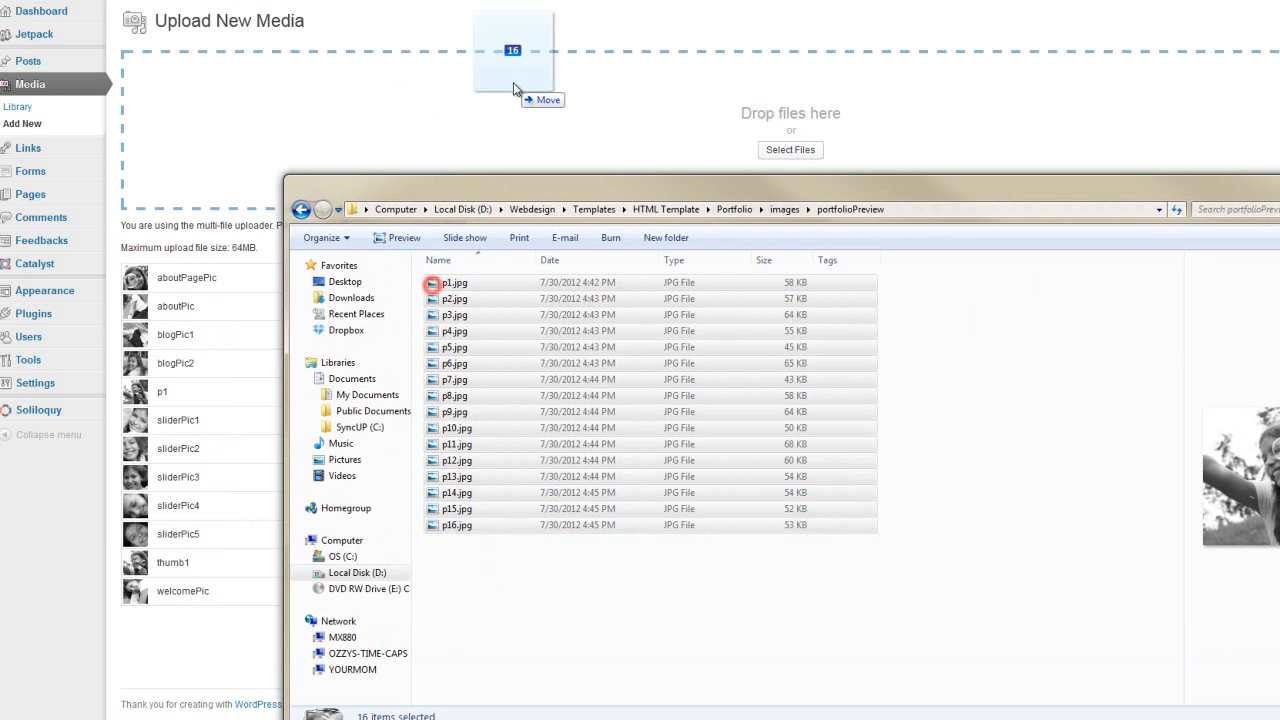
- Drag portfolio previews p1 to p16 onto the uploader and wait for them to finish
left_click_drag(440, 290, 503, 120)
left_click(548, 180)
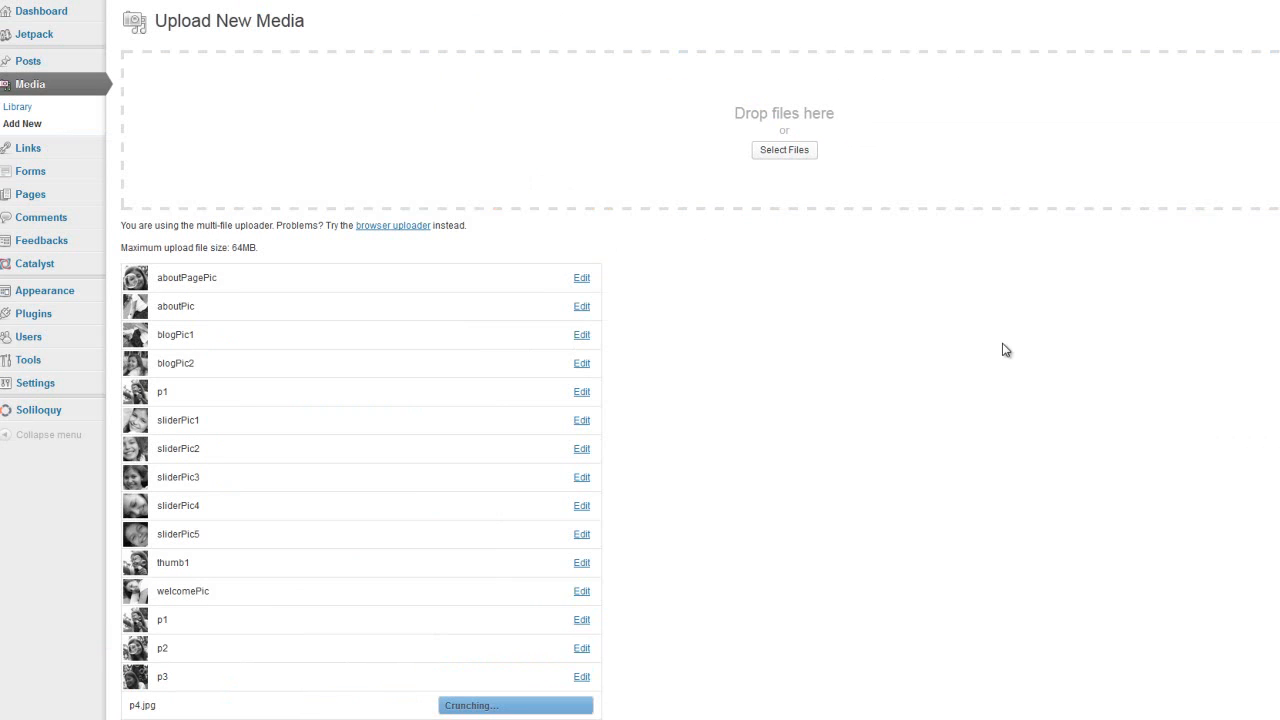
scroll(1006, 349, "down", 5)
scroll(1006, 349, "down", 5)
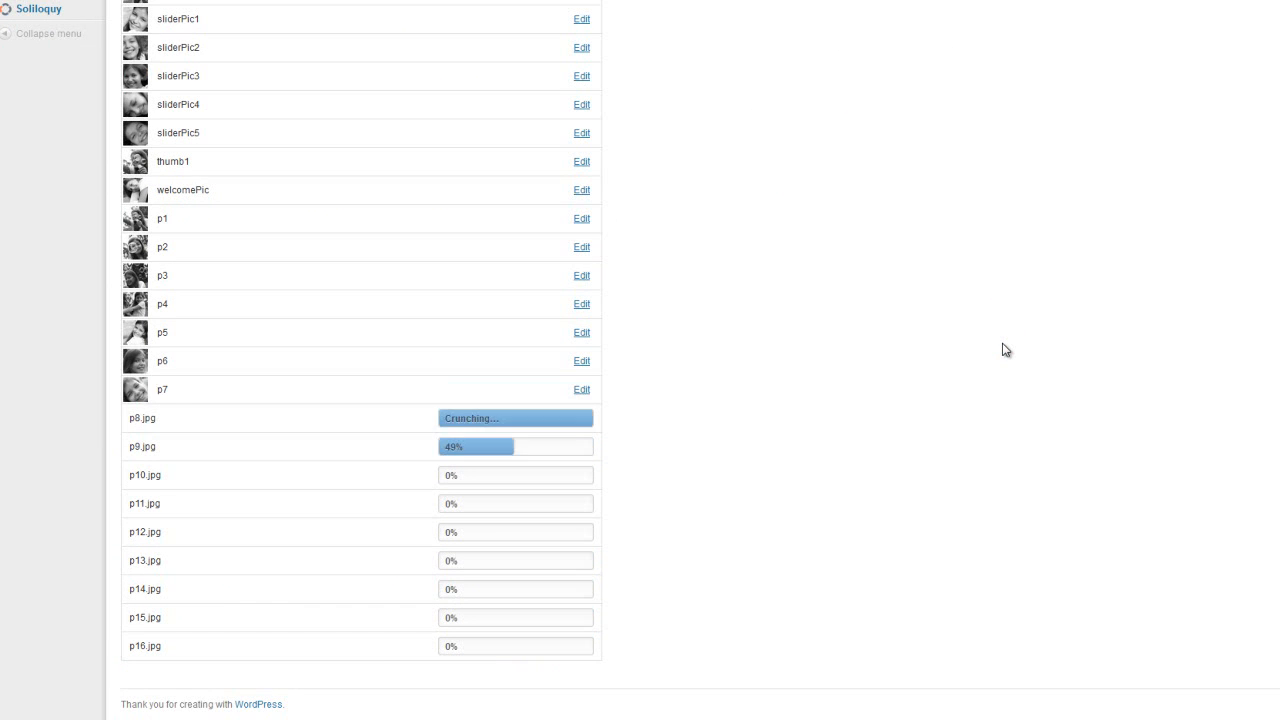
scroll(1006, 349, "up", 5)
scroll(1006, 349, "up", 5)
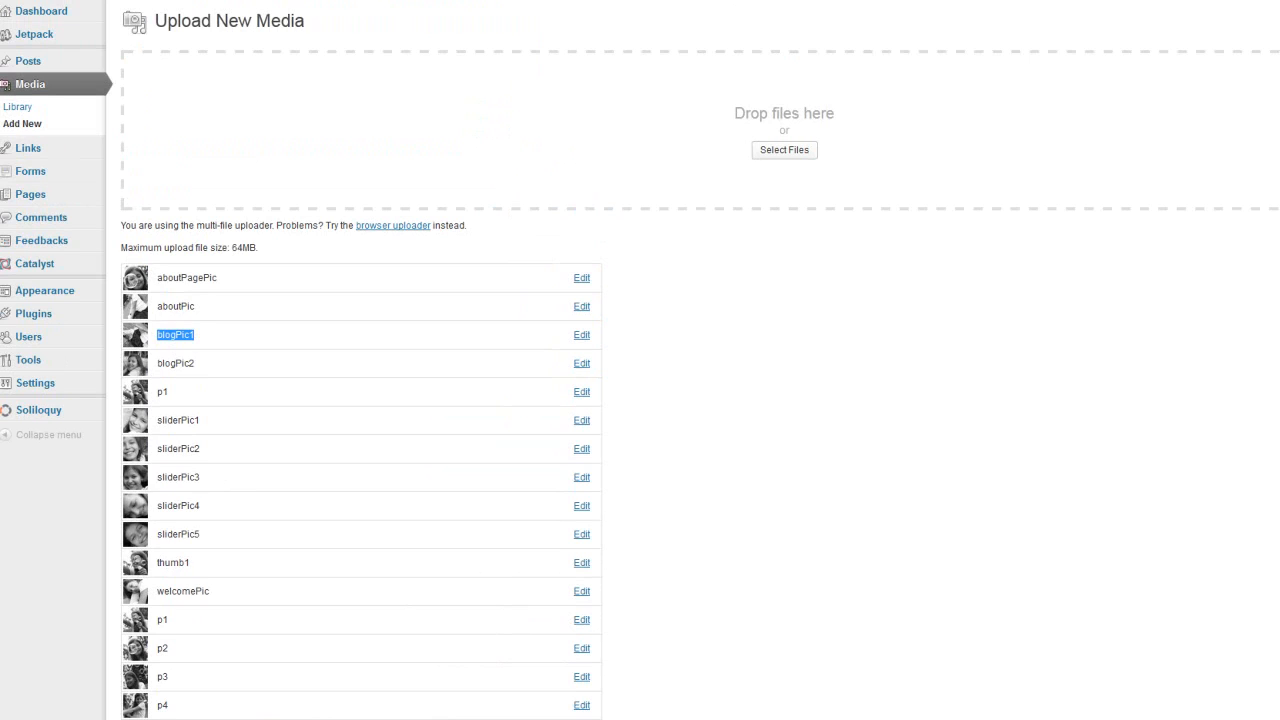
scroll(675, 415, "down", 5)
scroll(675, 415, "down", 3)
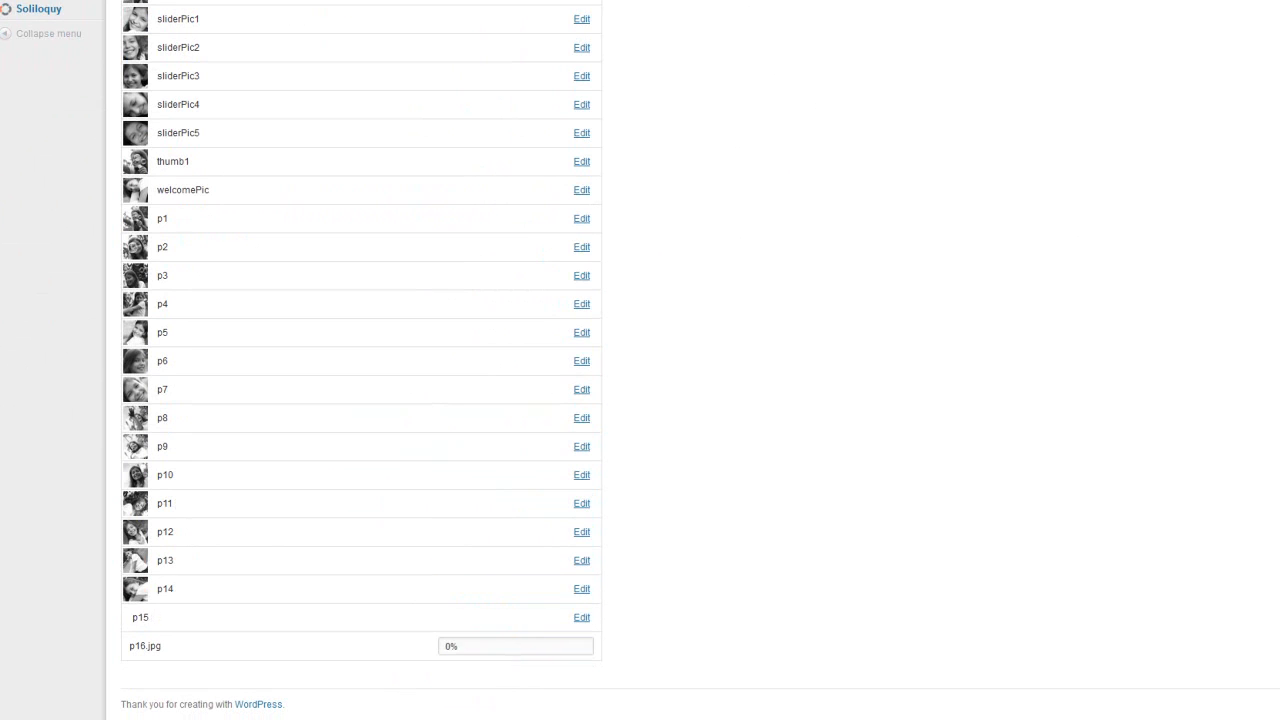
double_click(1023, 333)
scroll(920, 352, "up", 10)
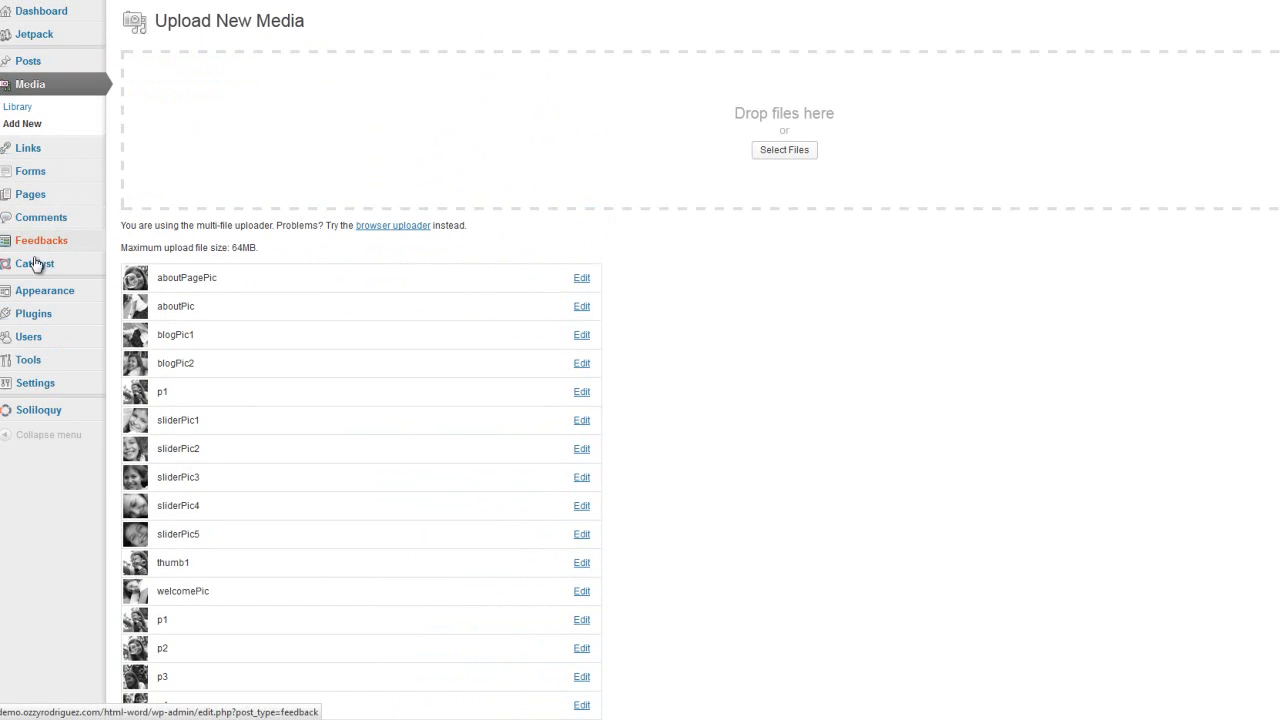
mouse_move(34, 263)
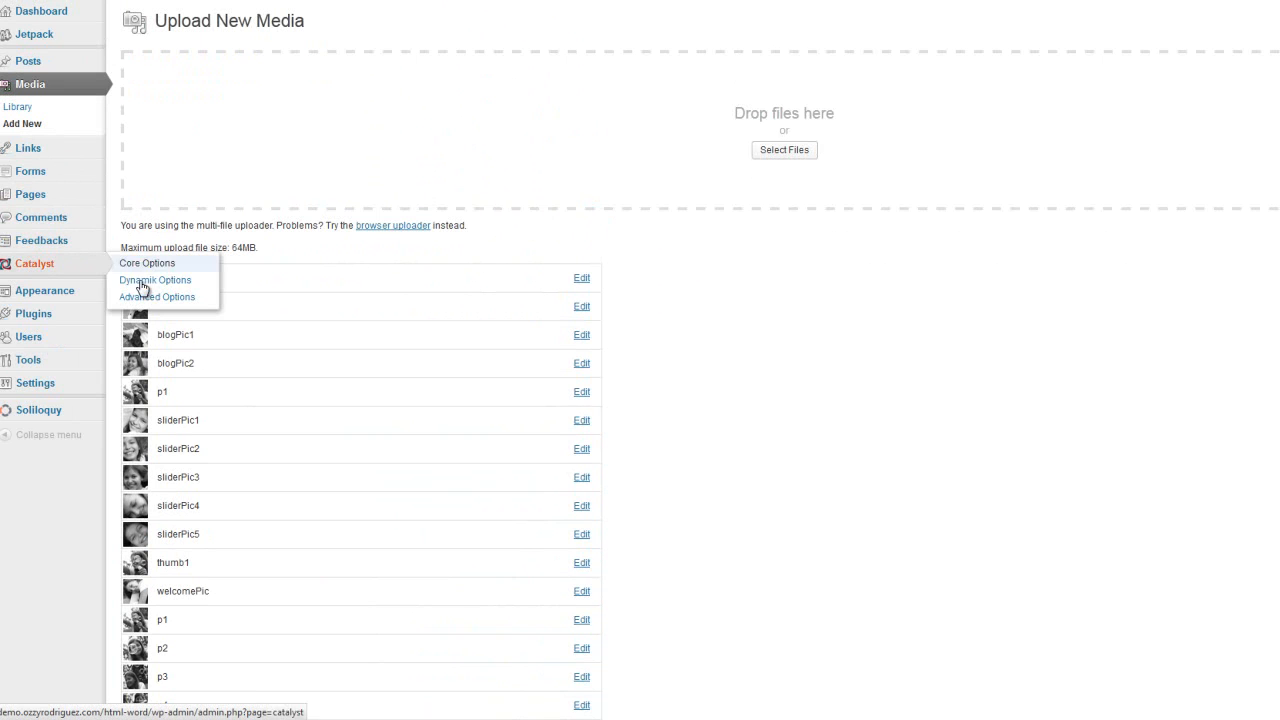
- Open Catalyst Dynamik Options on the Images tab with the local images folder alongside
left_click(146, 280)
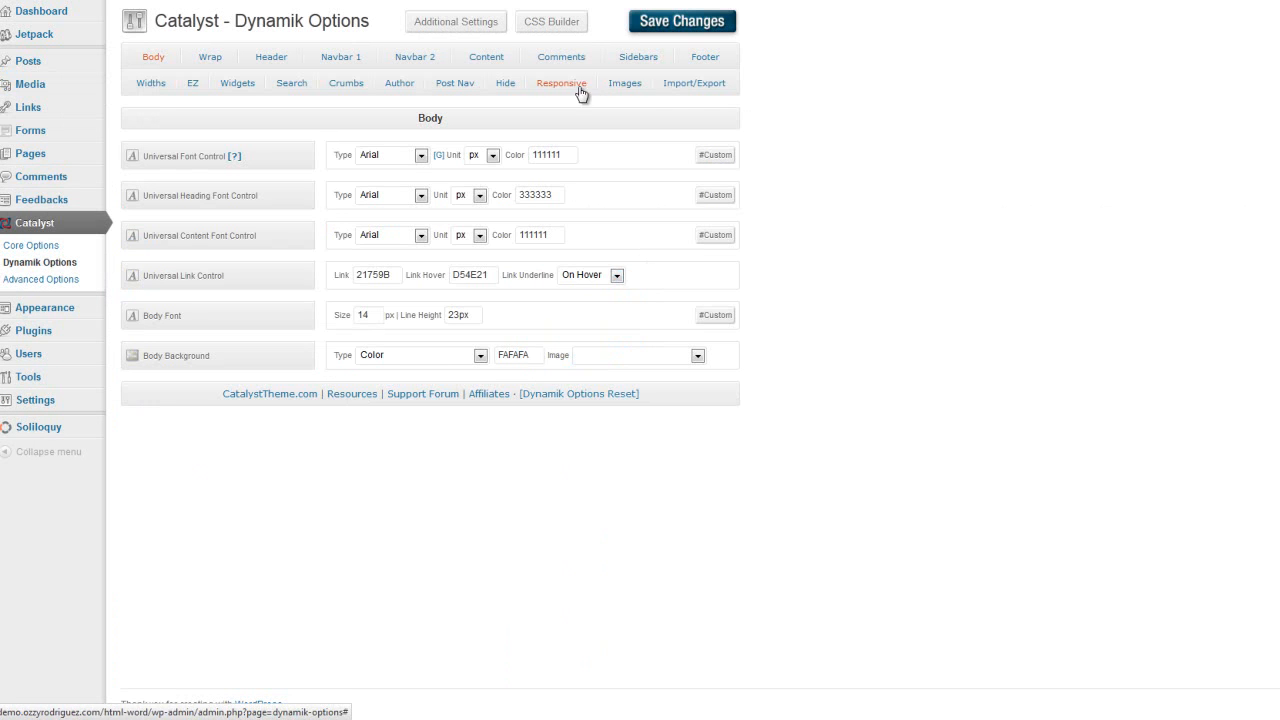
left_click(621, 85)
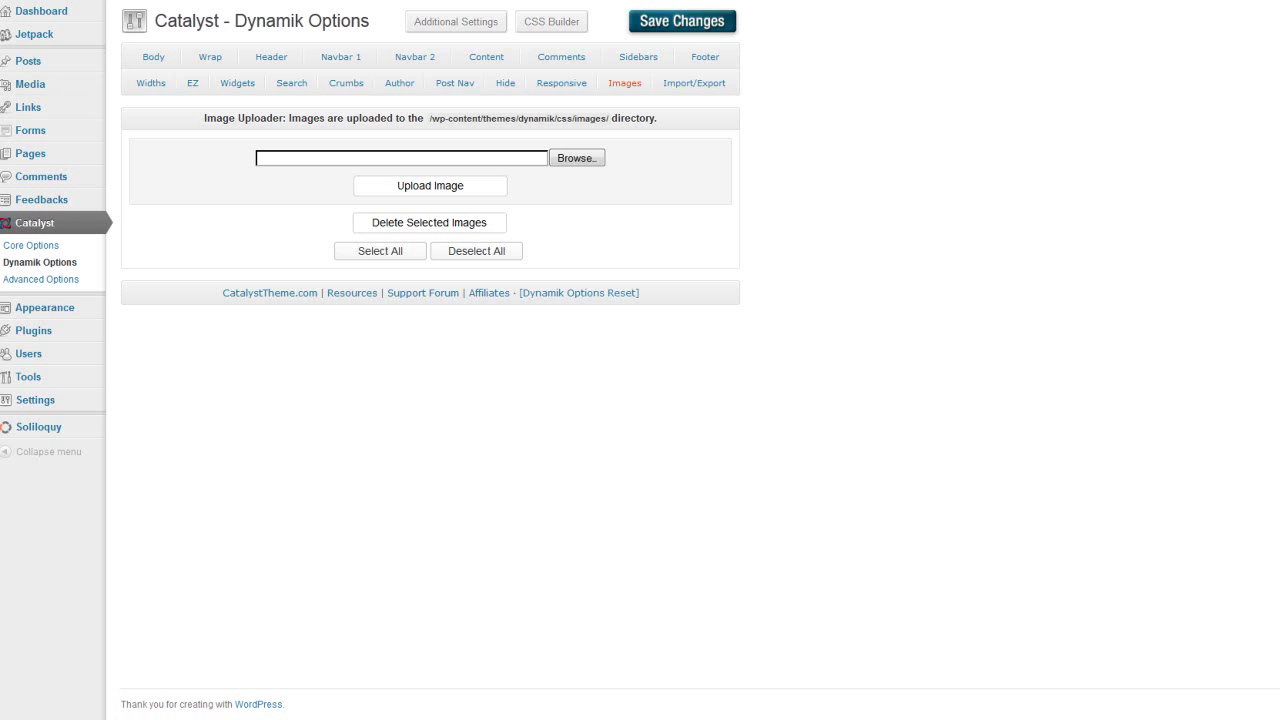
left_click_drag(900, 60, 1264, 48)
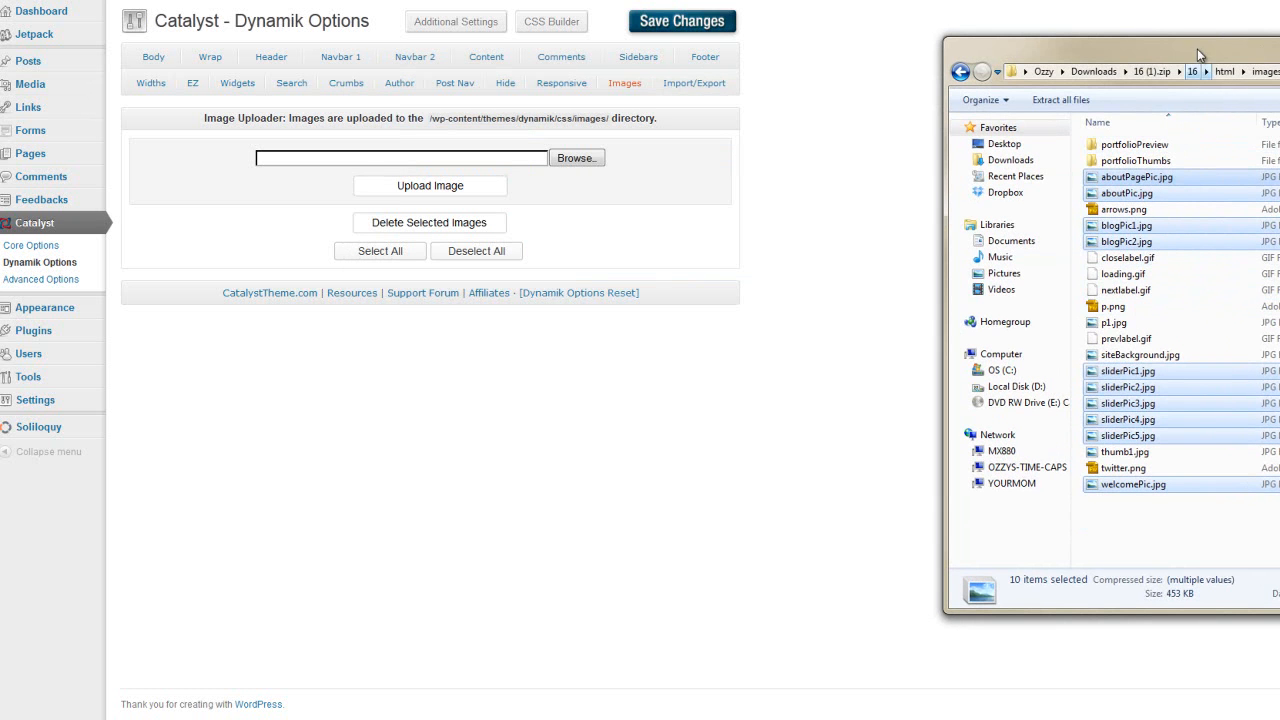
- Select aboutPagePic.jpg in the folder and position the folder window over the uploader page
left_click(1178, 179)
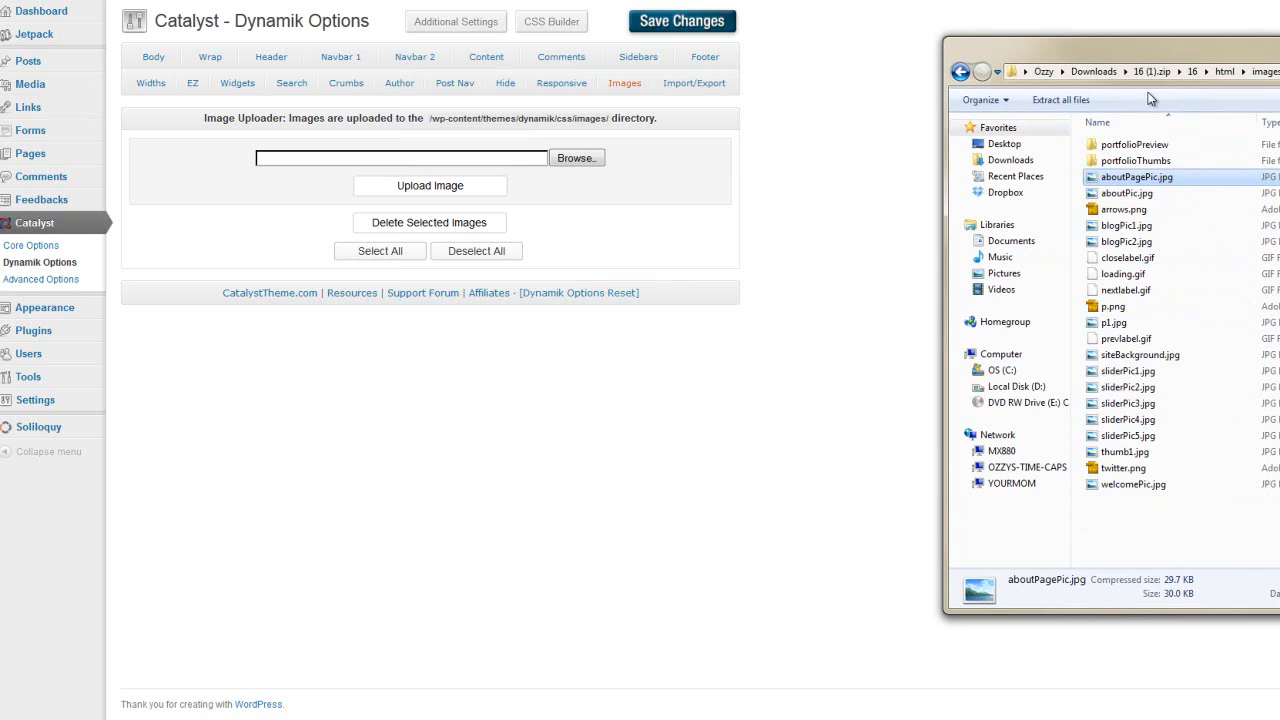
left_click_drag(1163, 55, 1279, 55)
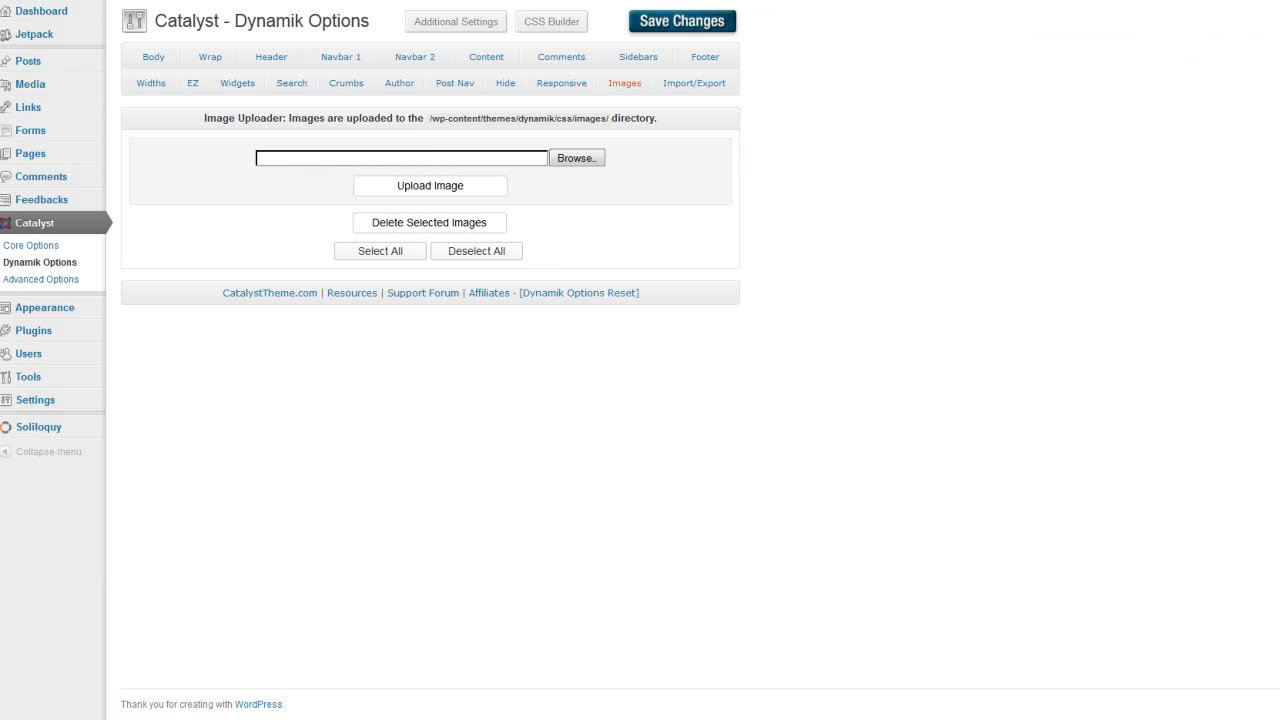
left_click_drag(1275, 55, 488, 82)
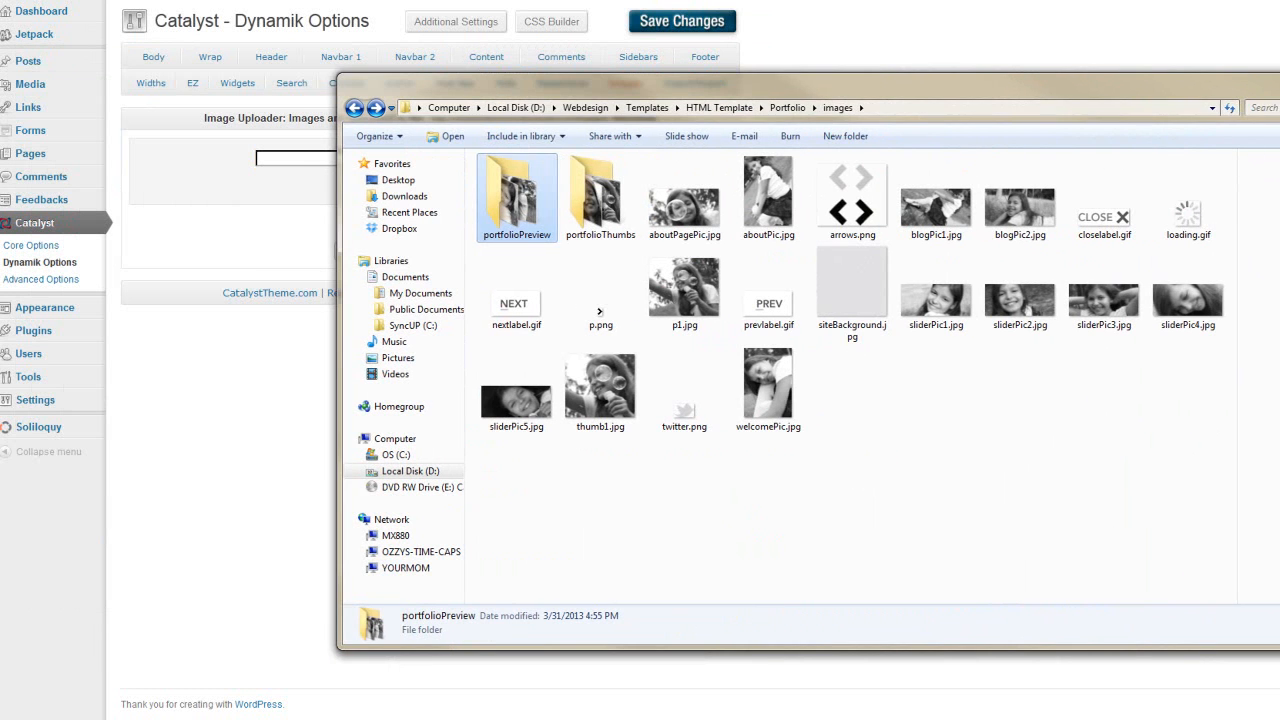
- Arrange the folder window as a list and upload p.png as a Catalyst CSS image
left_click(1212, 107)
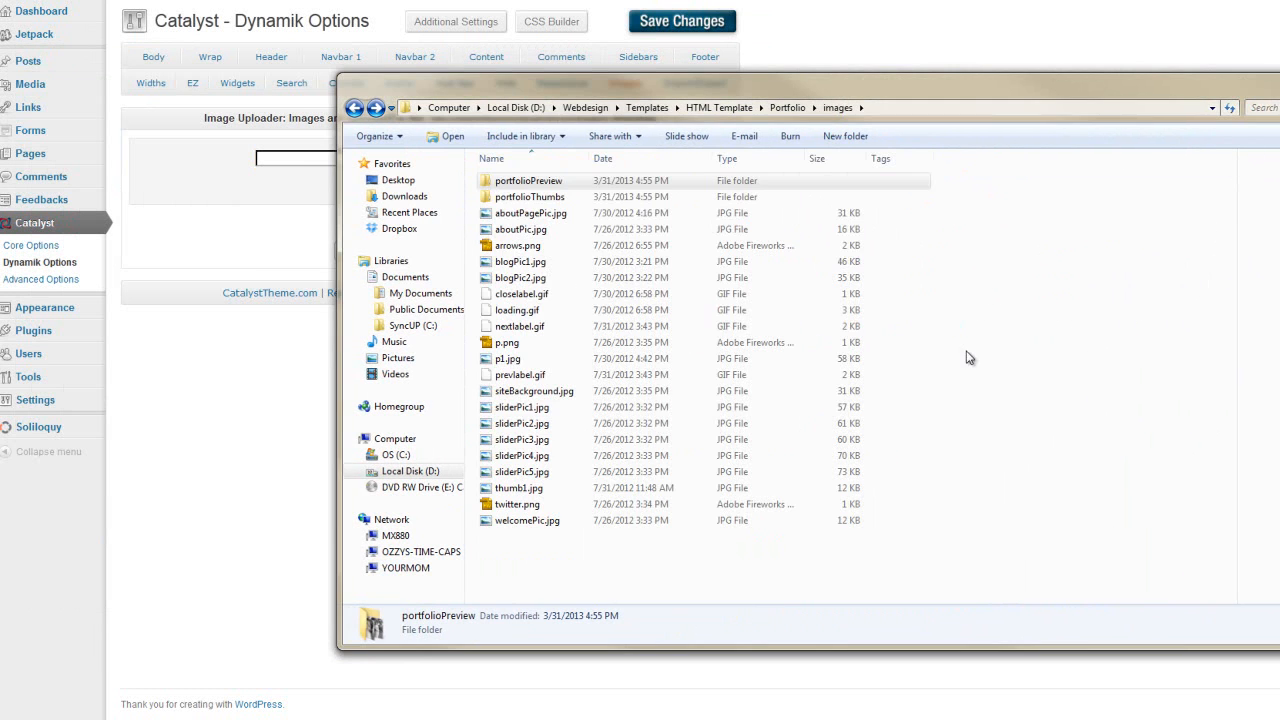
left_click_drag(842, 95, 1222, 120)
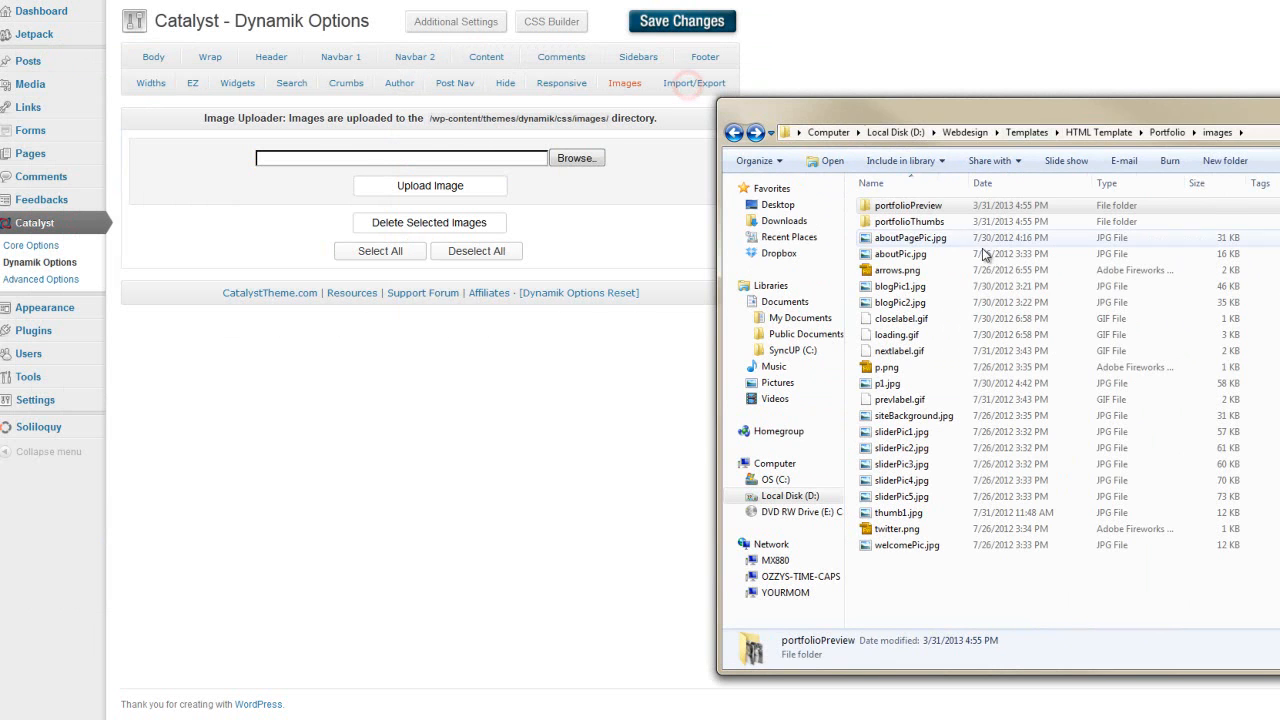
left_click_drag(866, 370, 512, 160)
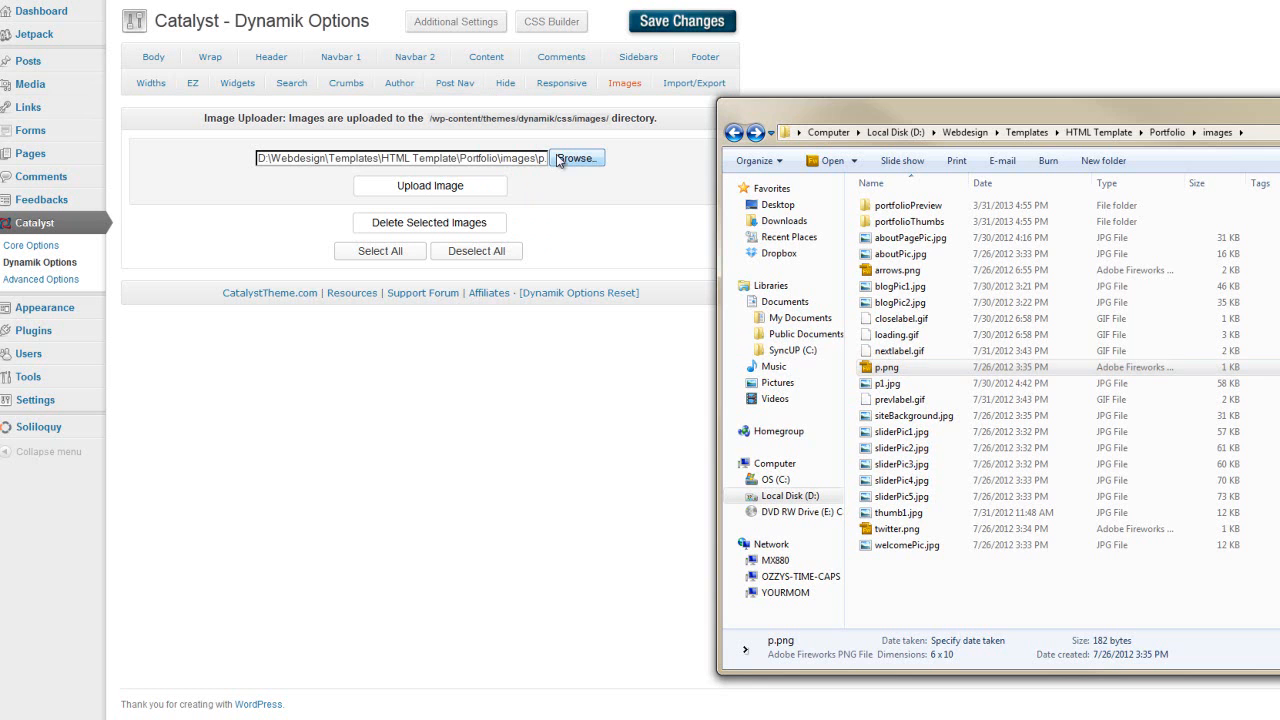
left_click(430, 185)
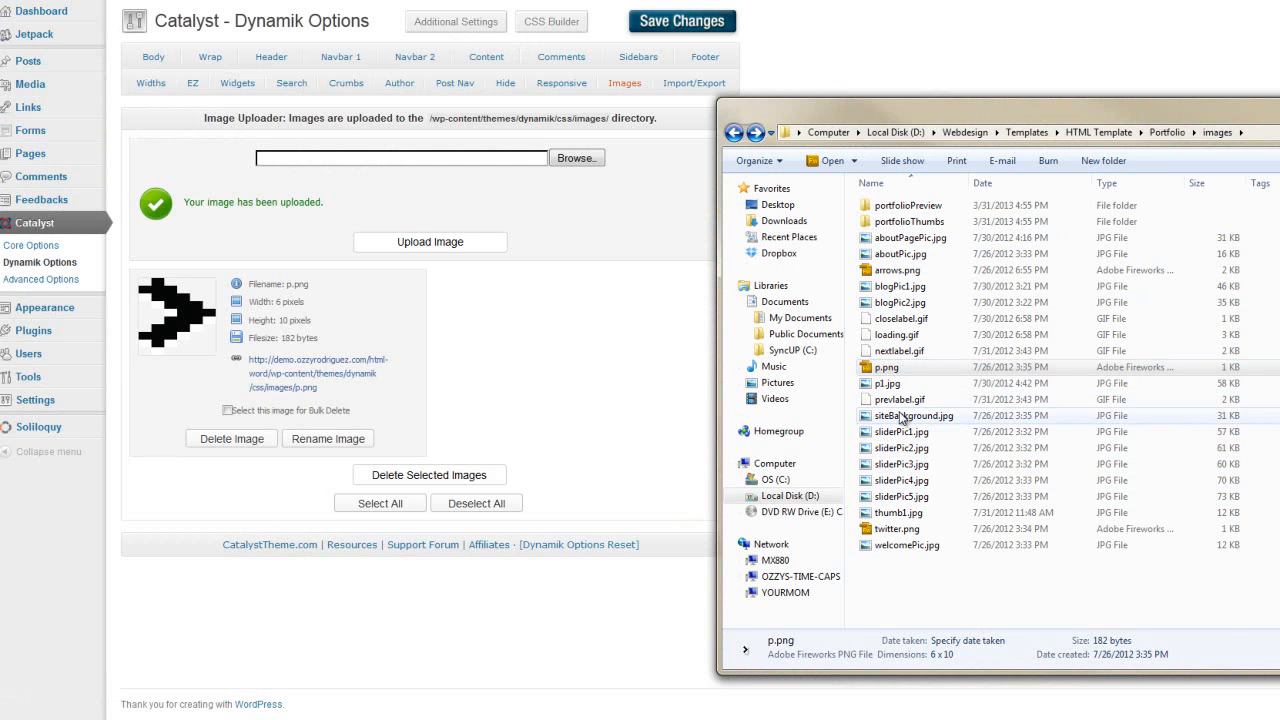
- Upload siteBackground.jpg and twitter.png as Catalyst CSS images
left_click_drag(900, 418, 465, 158)
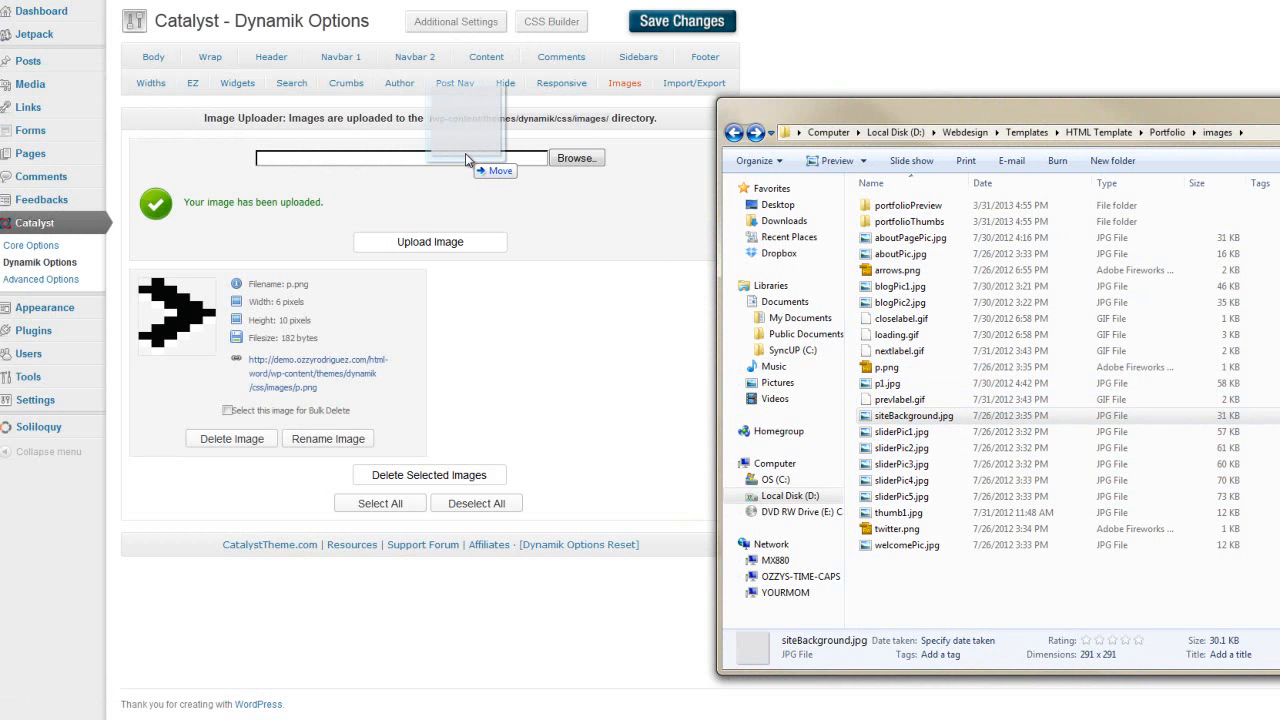
left_click_drag(465, 158, 465, 158)
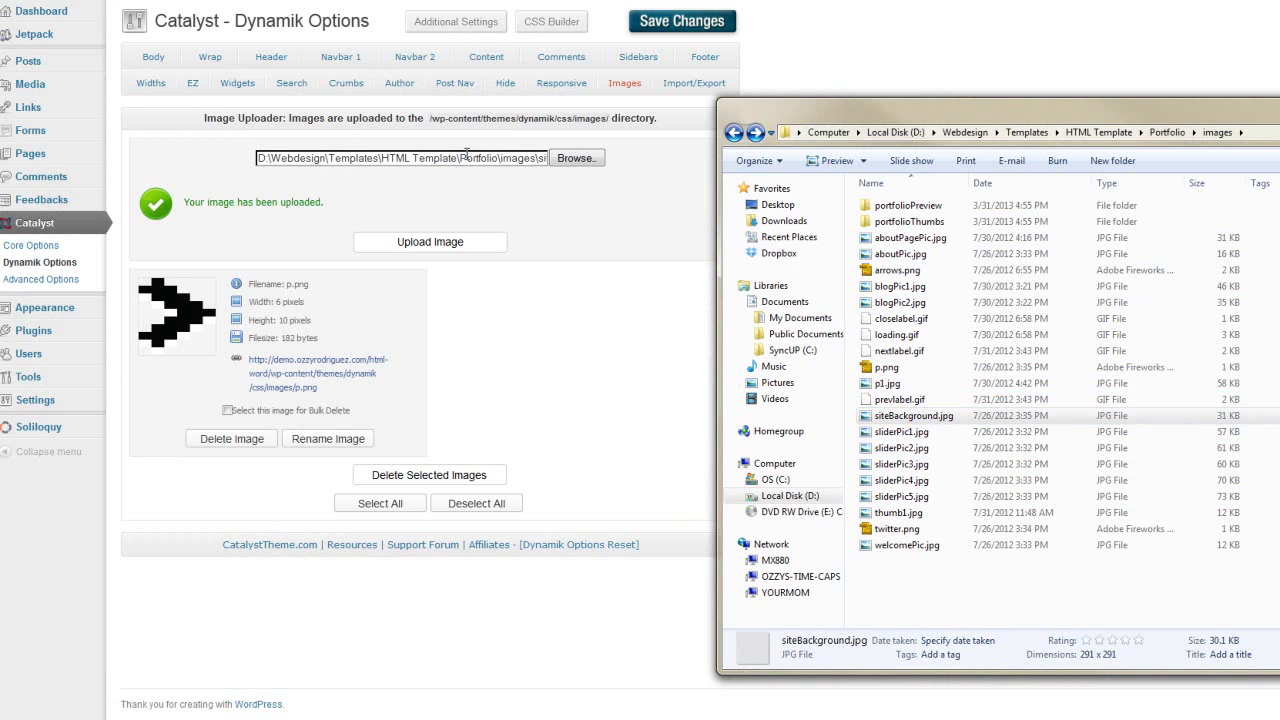
left_click(430, 243)
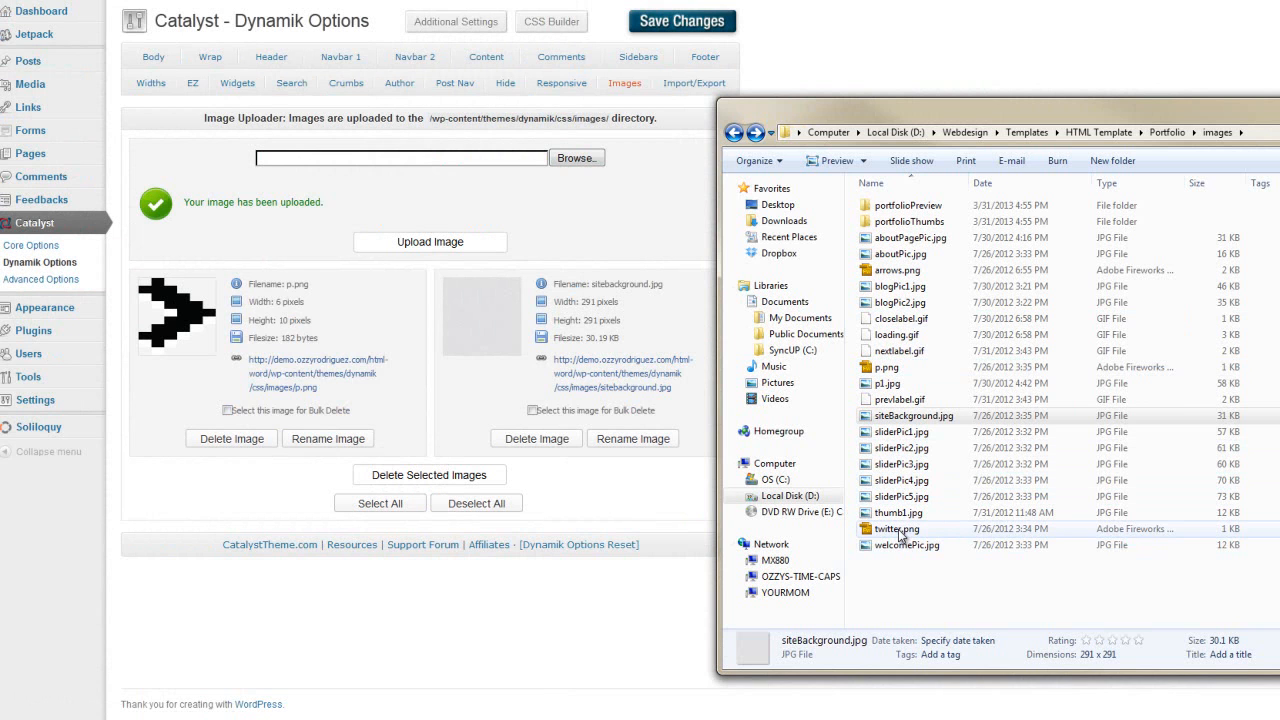
left_click_drag(900, 533, 443, 162)
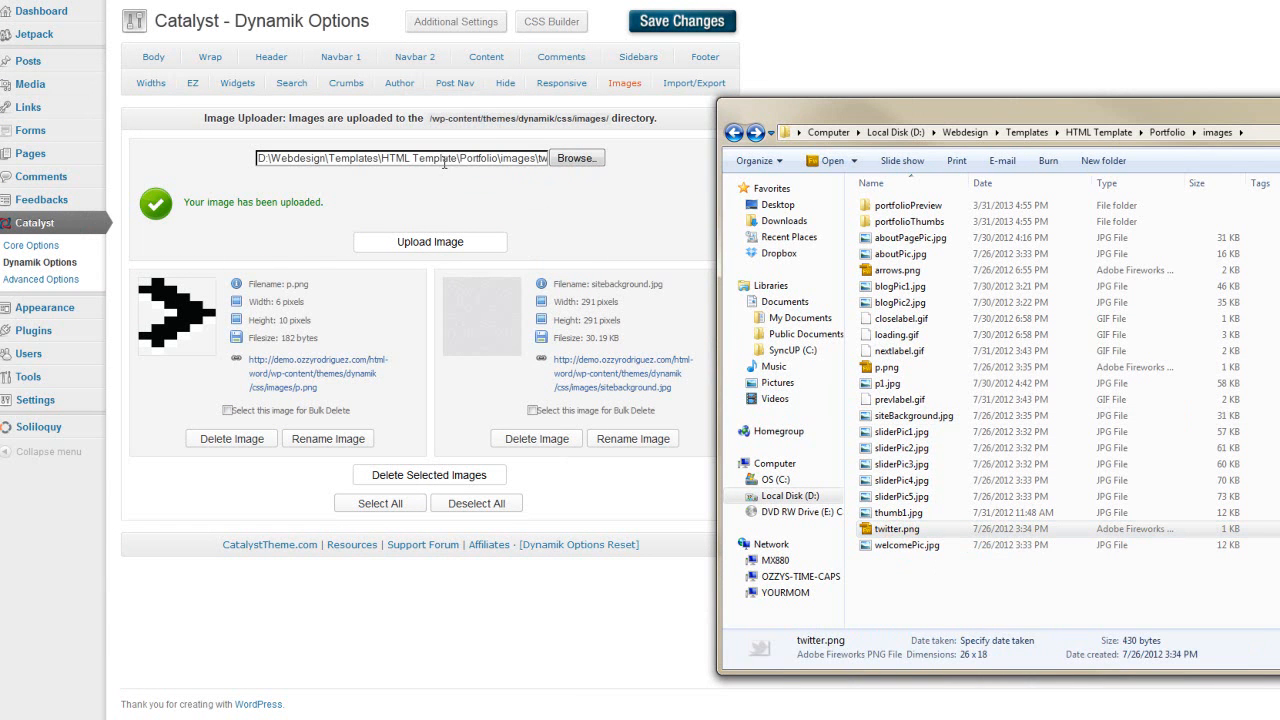
left_click(429, 242)
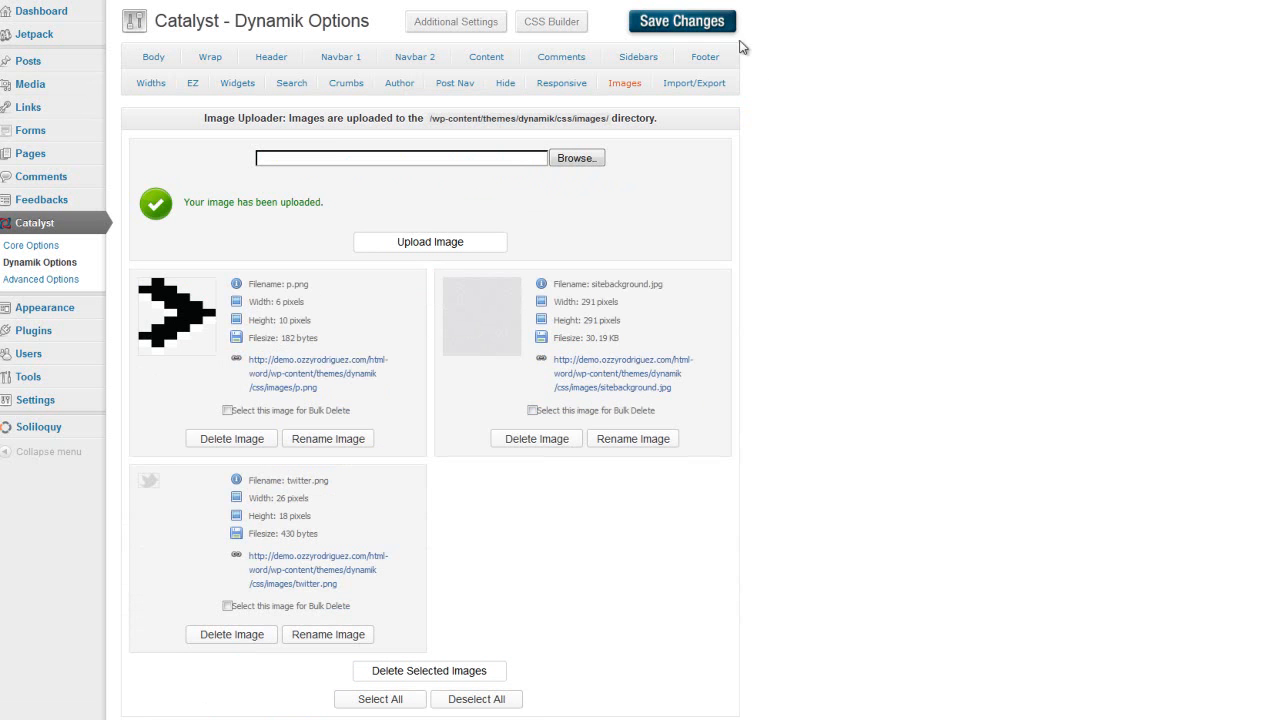
- Save the Dynamik Options so the three uploaded CSS images are kept
left_click(679, 22)
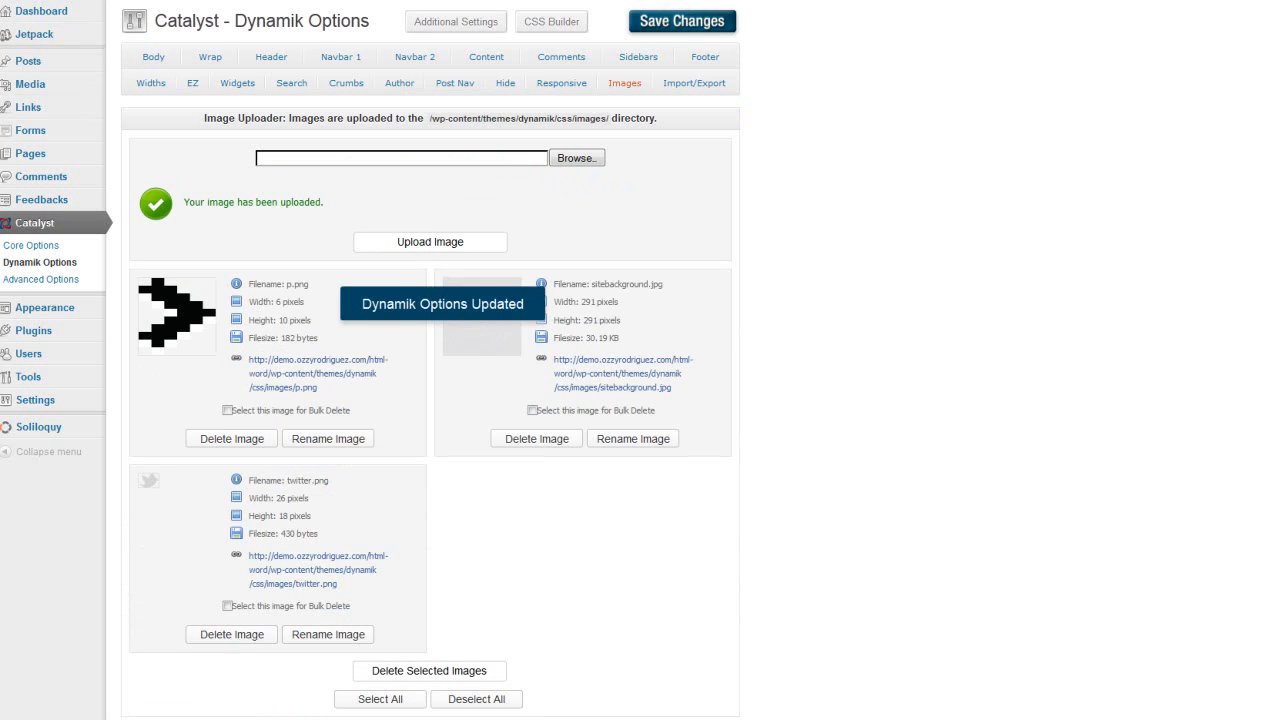